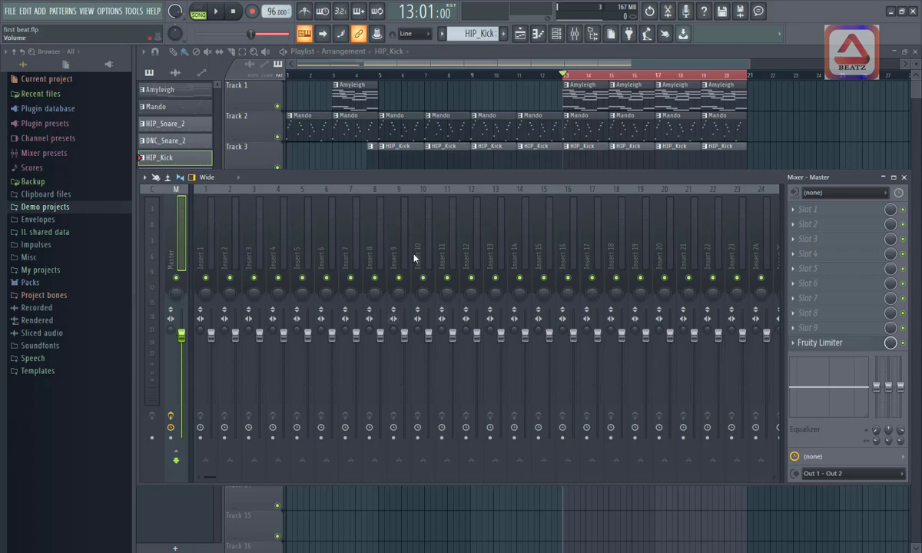
- Preview the Compact, Compact 2 and Wide 2 mixer layouts and switch back to the Wide layout
click(236, 180)
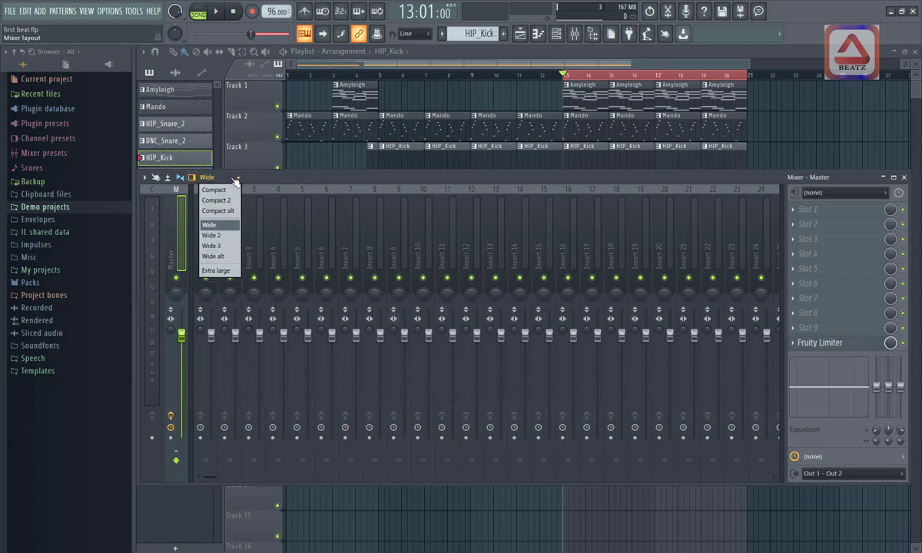
click(215, 189)
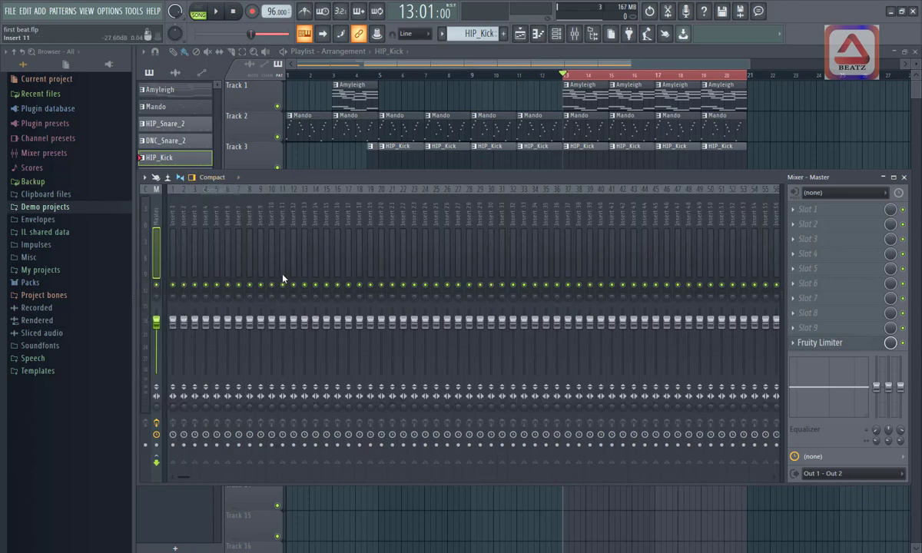
click(239, 178)
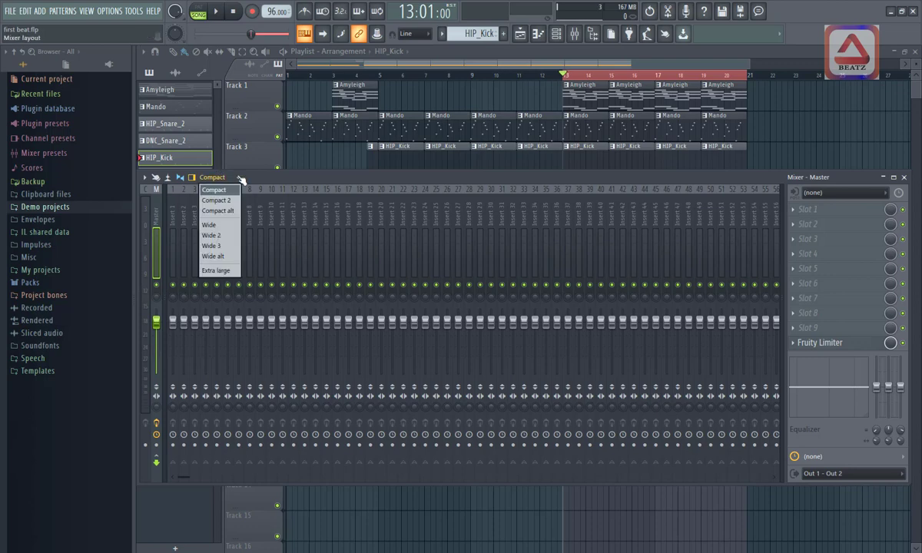
click(219, 201)
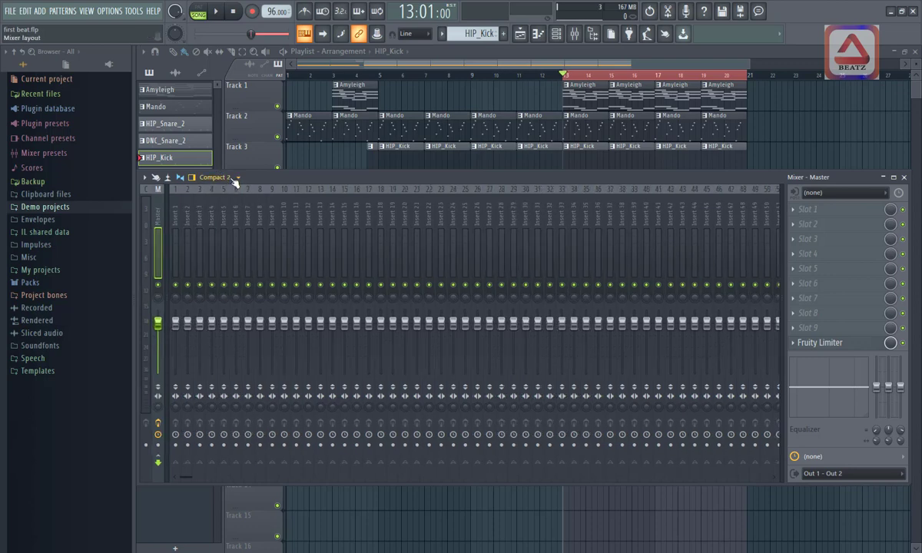
click(238, 178)
click(223, 238)
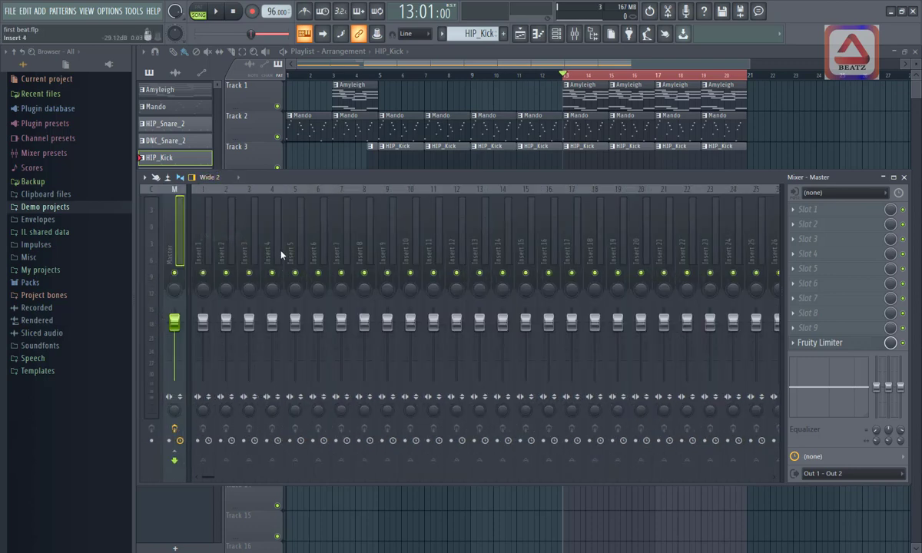
click(214, 178)
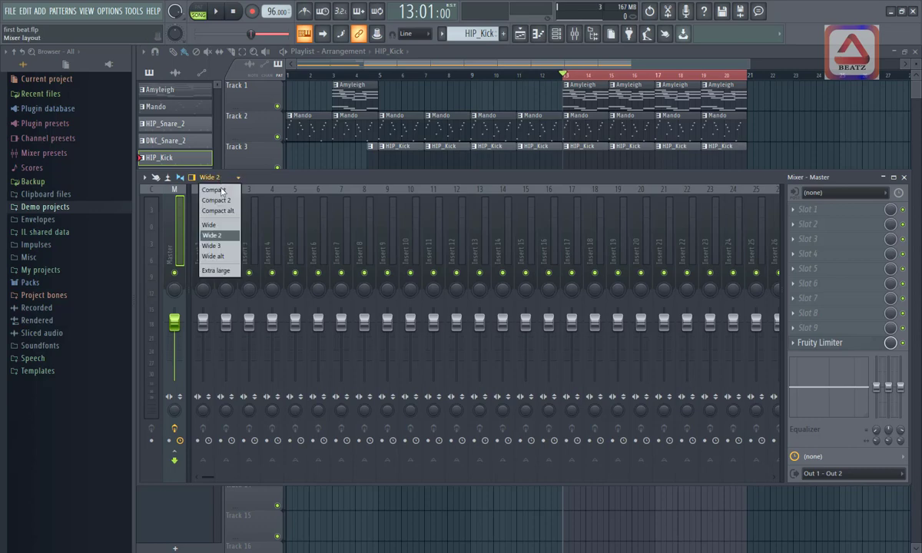
click(227, 226)
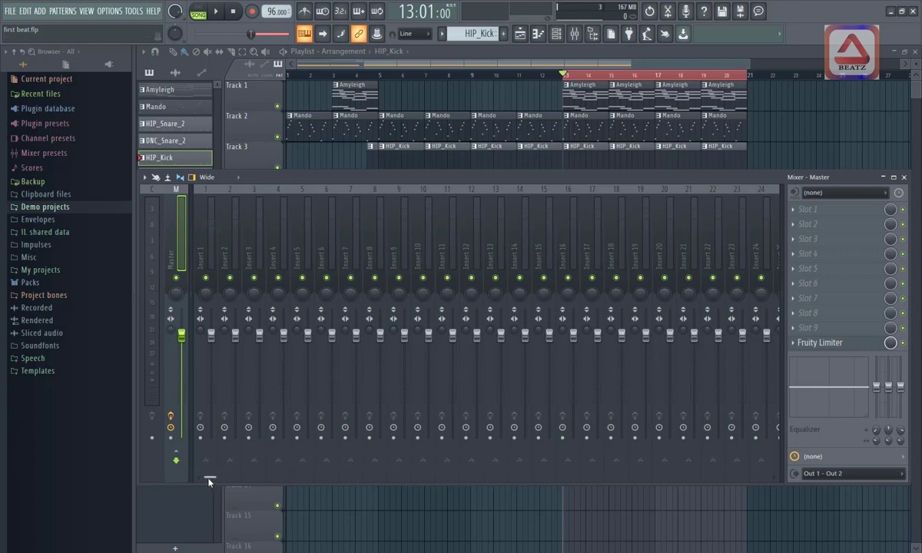
drag(210, 481, 205, 481)
- Open the channel rack, try HIP_Kick's target mixer track at 1, 2 and 3, and set it back to no insert
click(557, 33)
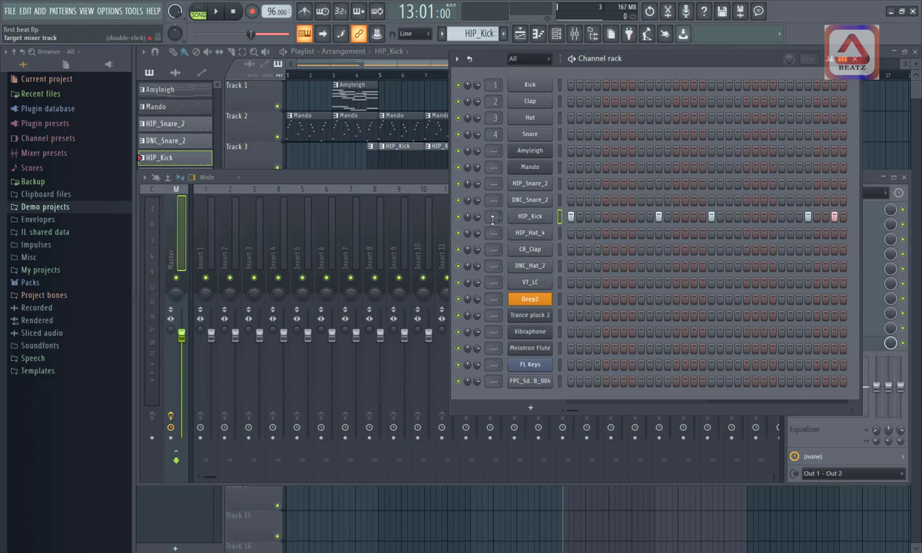
scroll(492, 219, up, 1)
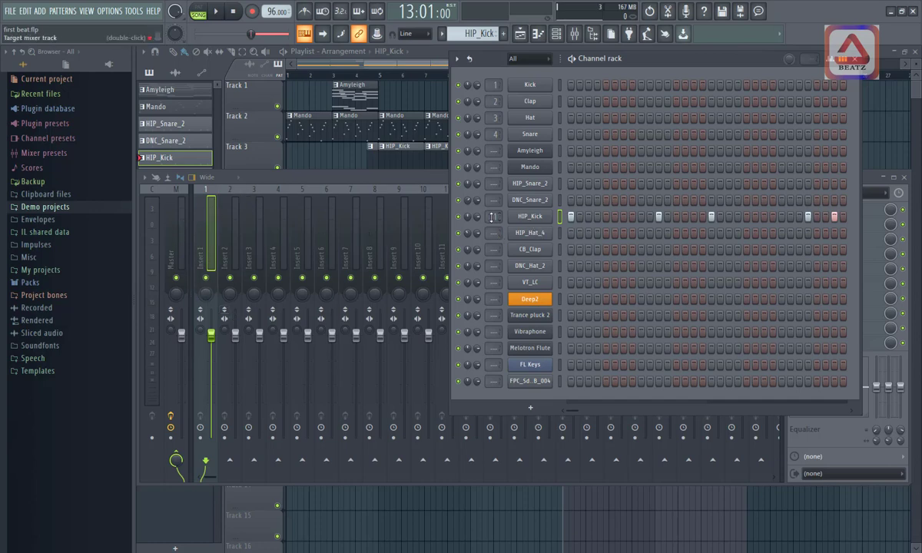
drag(497, 216, 497, 209)
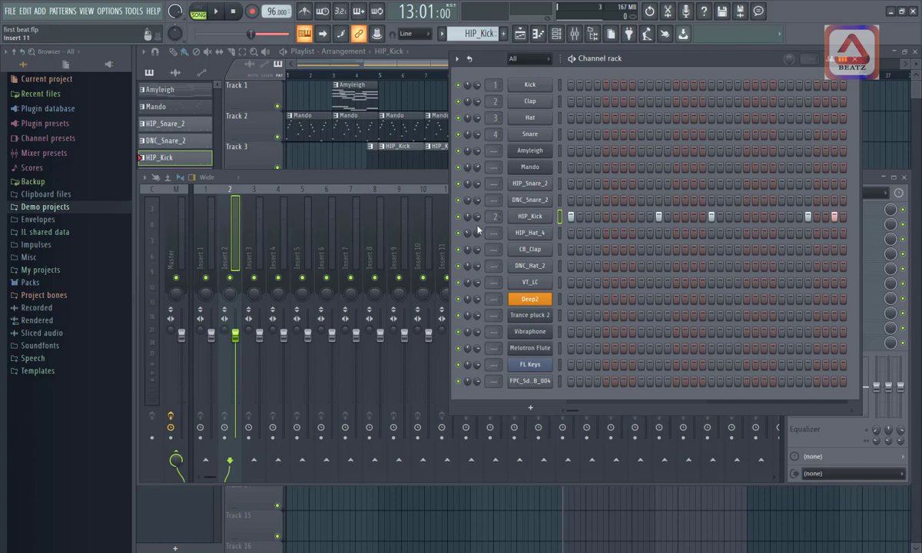
scroll(493, 216, up, 1)
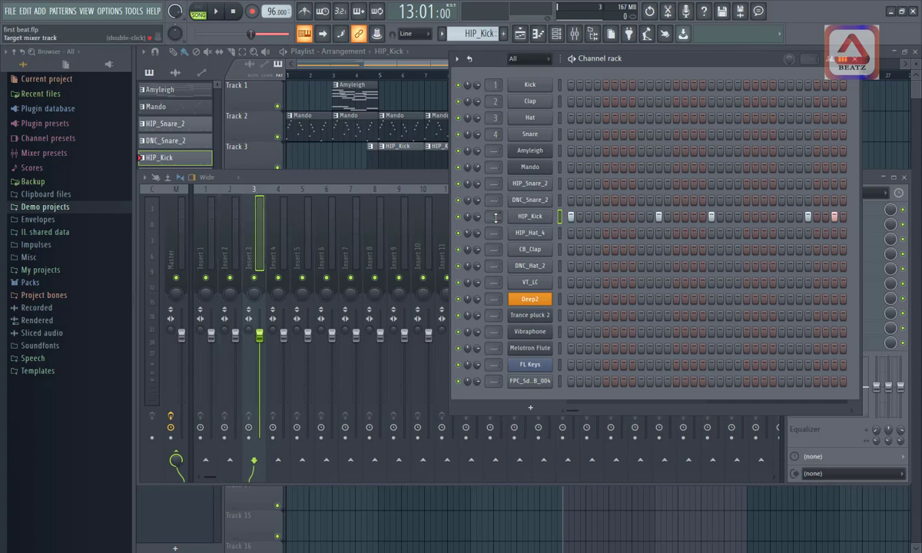
scroll(497, 219, down, 2)
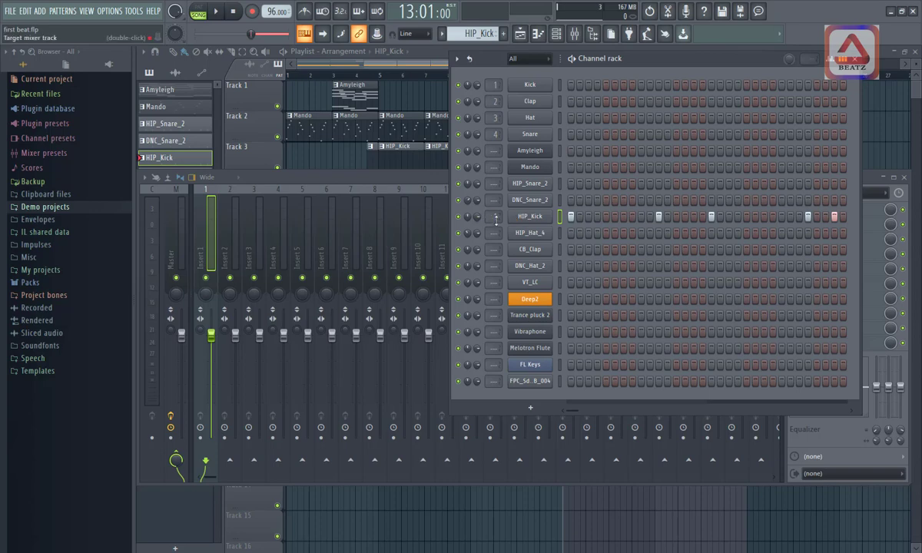
scroll(497, 219, down, 1)
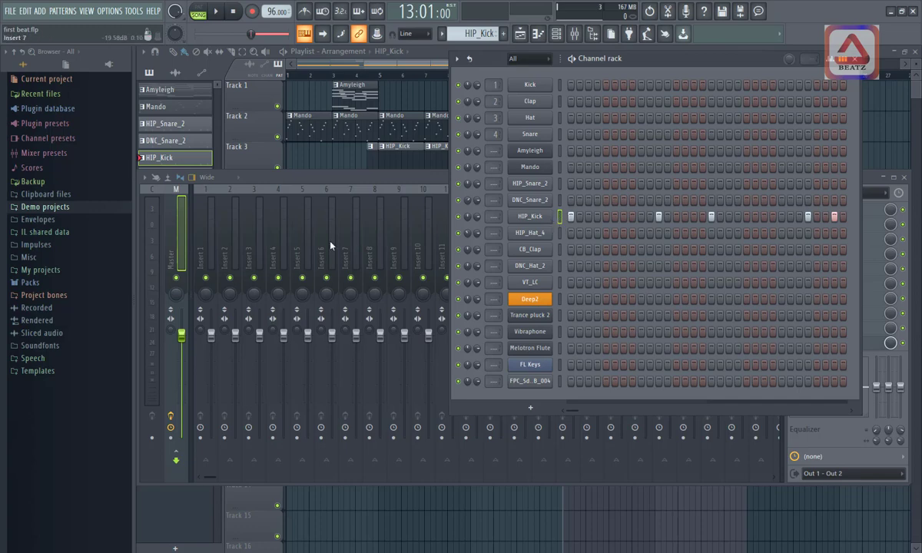
- Route the selected HIP_Kick channel to mixer track Insert 6 using channel routing
click(233, 228)
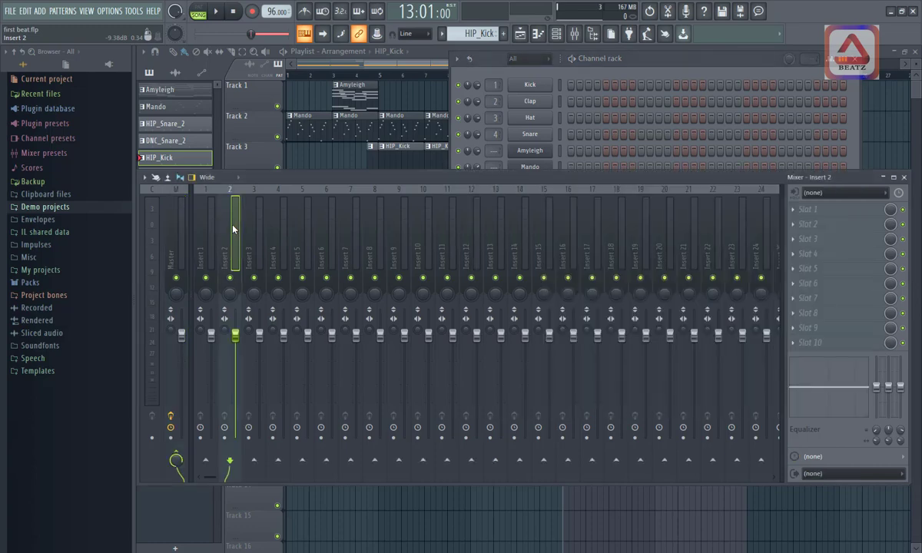
click(335, 224)
right_click(337, 228)
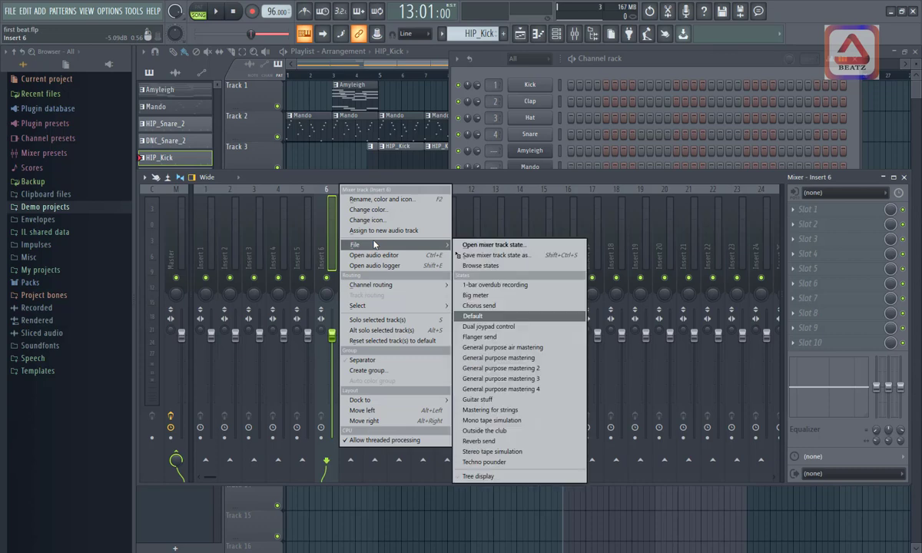
mouse_move(384, 285)
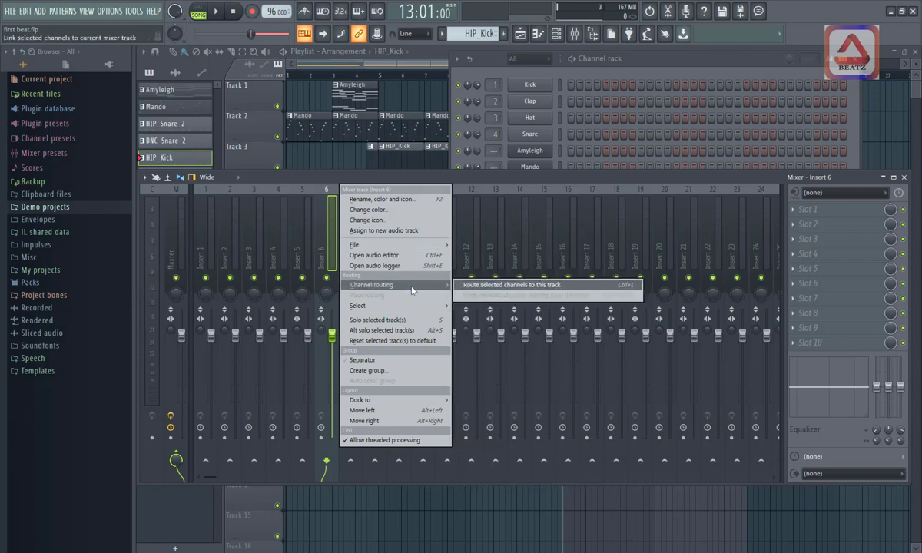
click(523, 286)
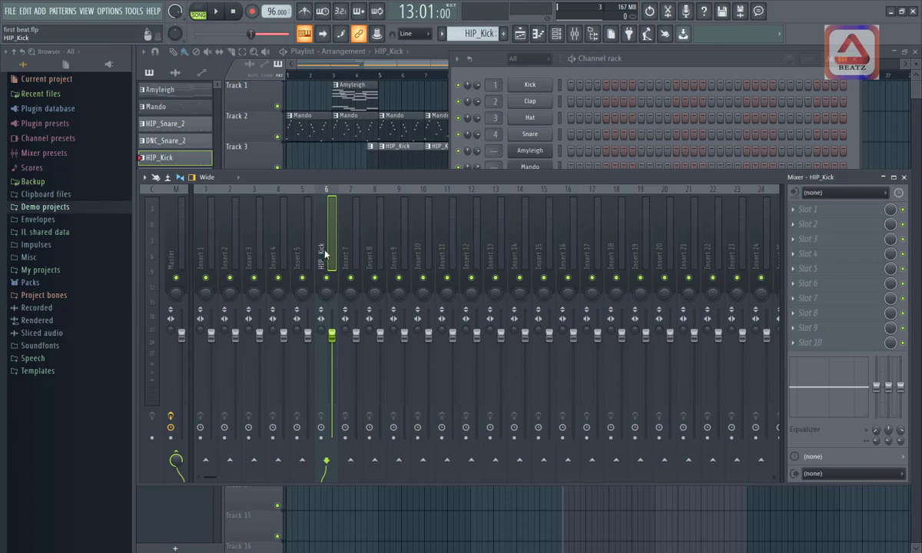
- Clear HIP_Kick's target mixer track and load the Default mixer track state on insert 6
click(624, 65)
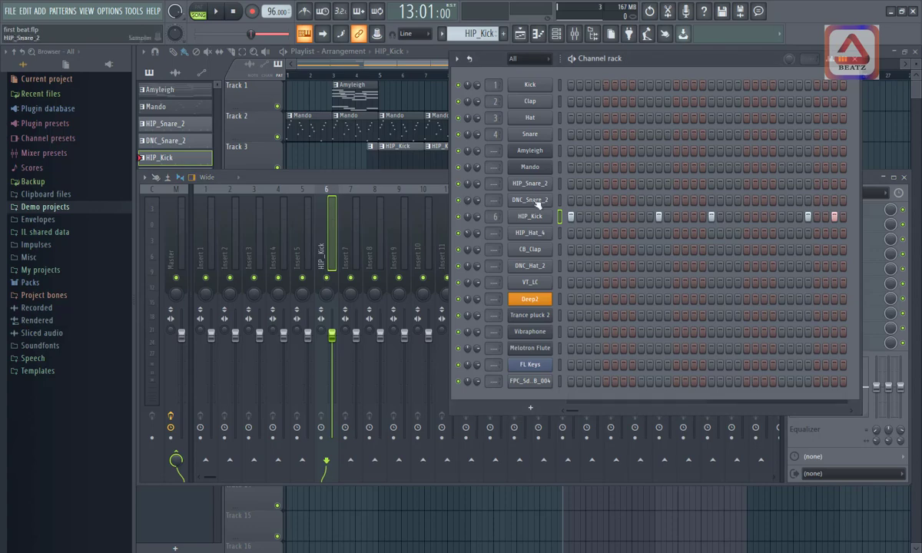
drag(494, 218, 494, 236)
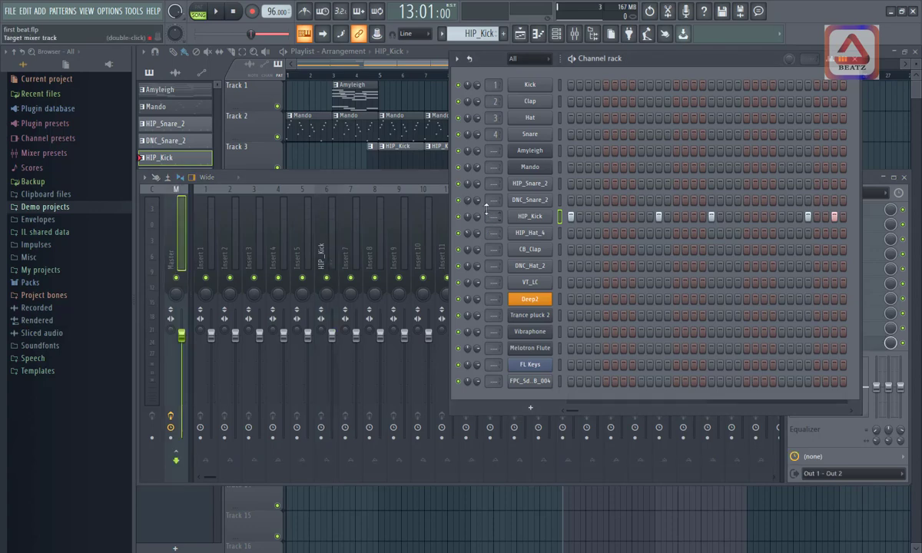
click(334, 223)
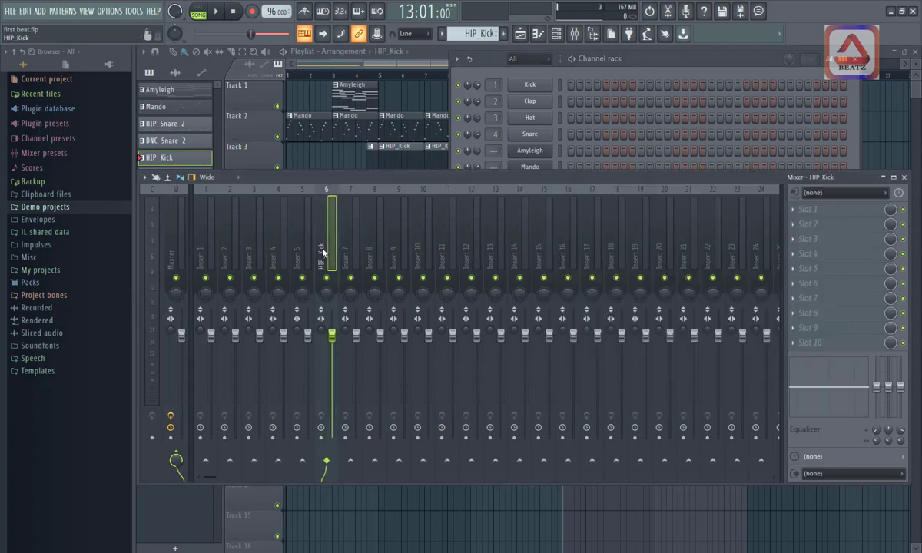
right_click(329, 247)
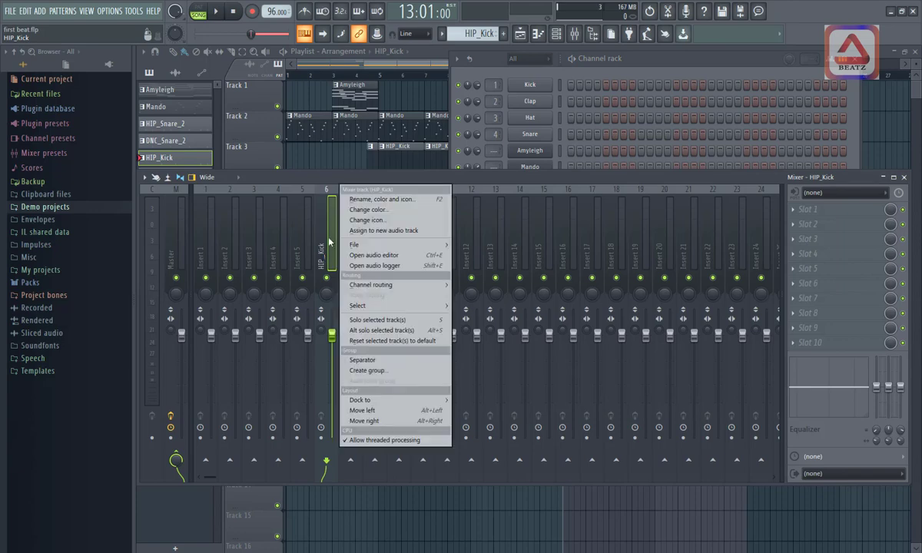
mouse_move(368, 246)
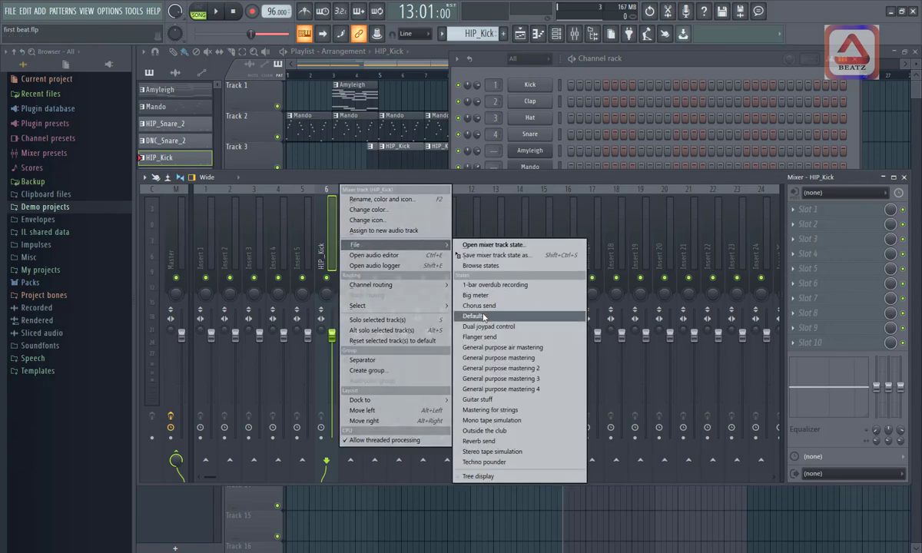
click(484, 317)
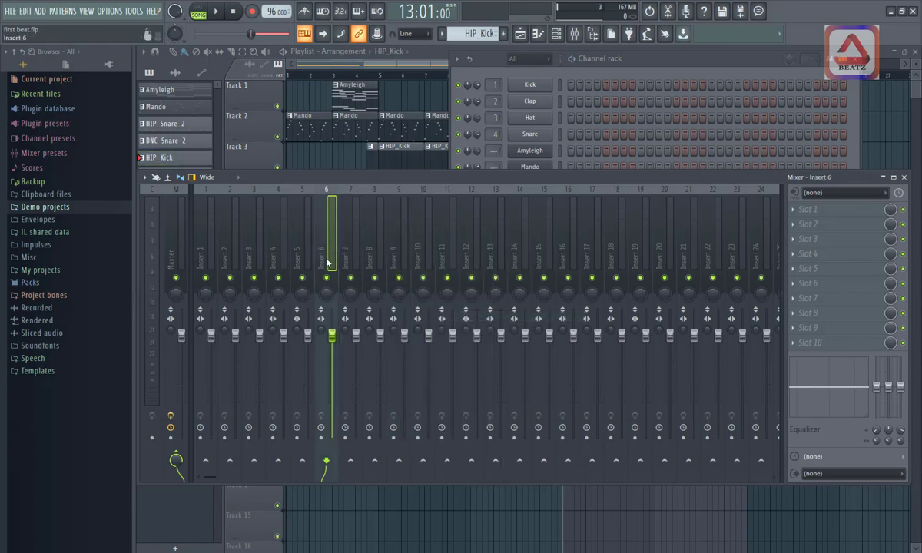
- Select all channels from HIP_Snare_2 to VT_LC in the channel rack
click(651, 61)
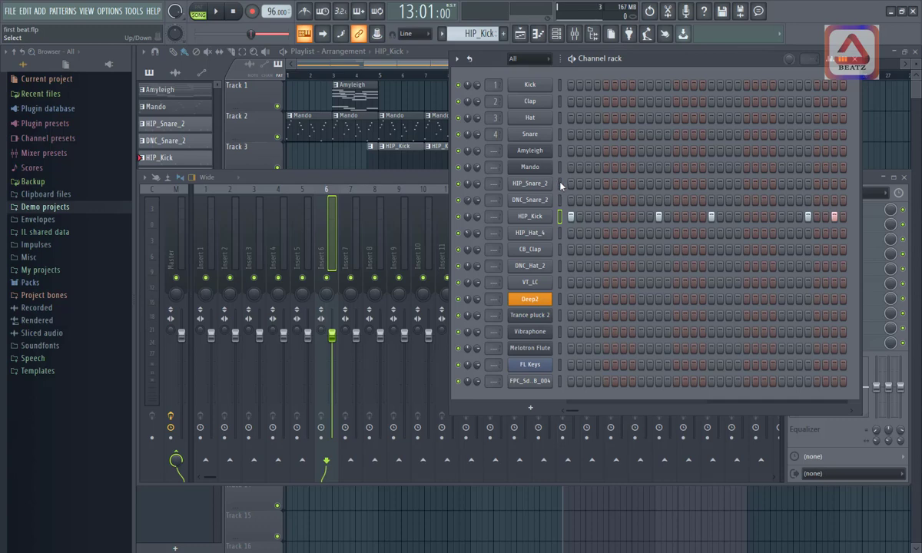
drag(561, 199, 560, 258)
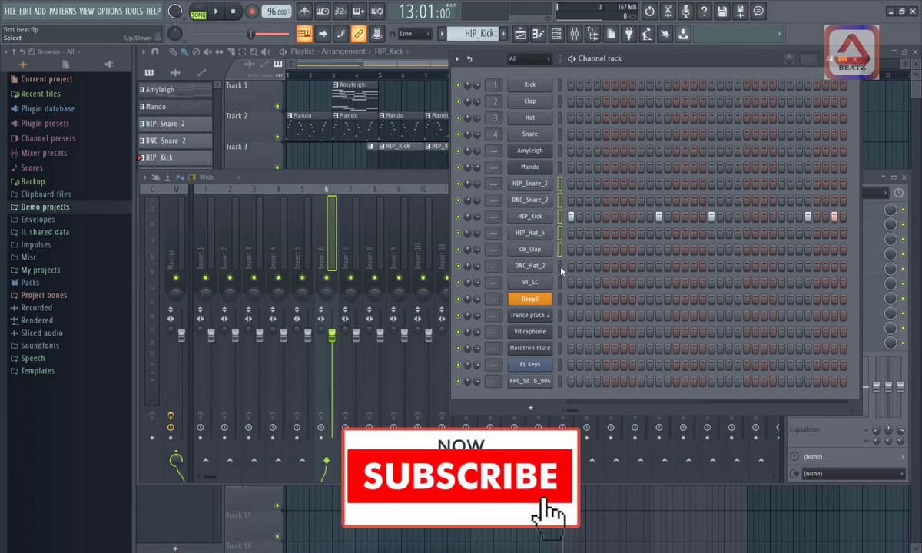
right_click(561, 285)
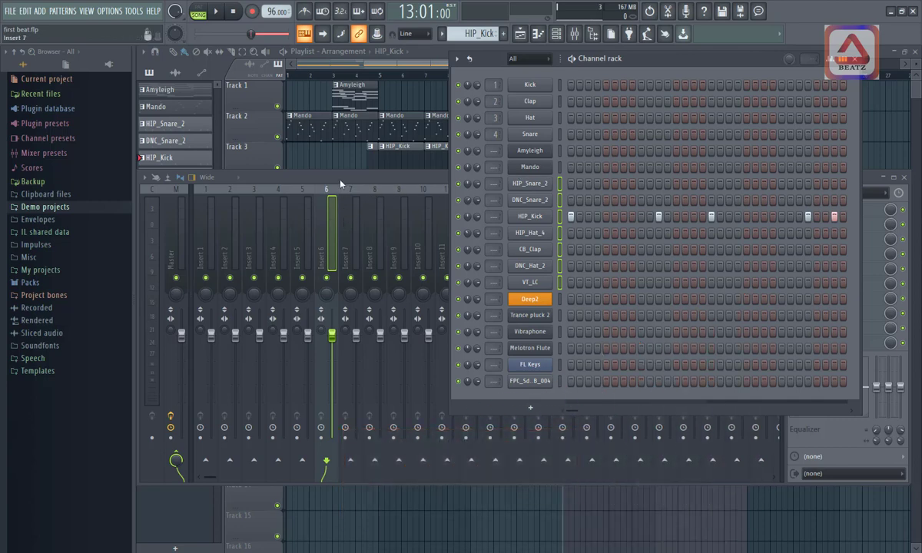
- Route the selected channels to consecutive mixer tracks starting from Insert 1 and play the song briefly to check their meters
click(213, 215)
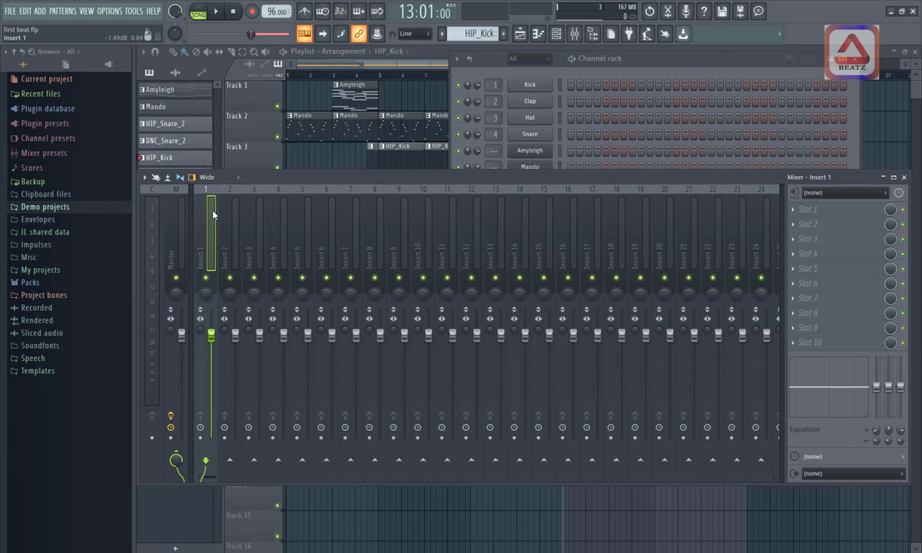
right_click(213, 216)
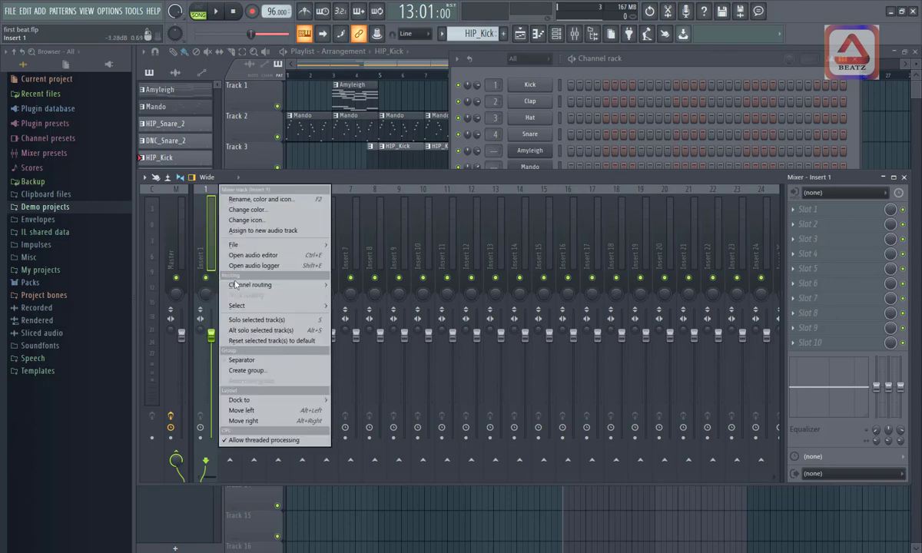
mouse_move(234, 283)
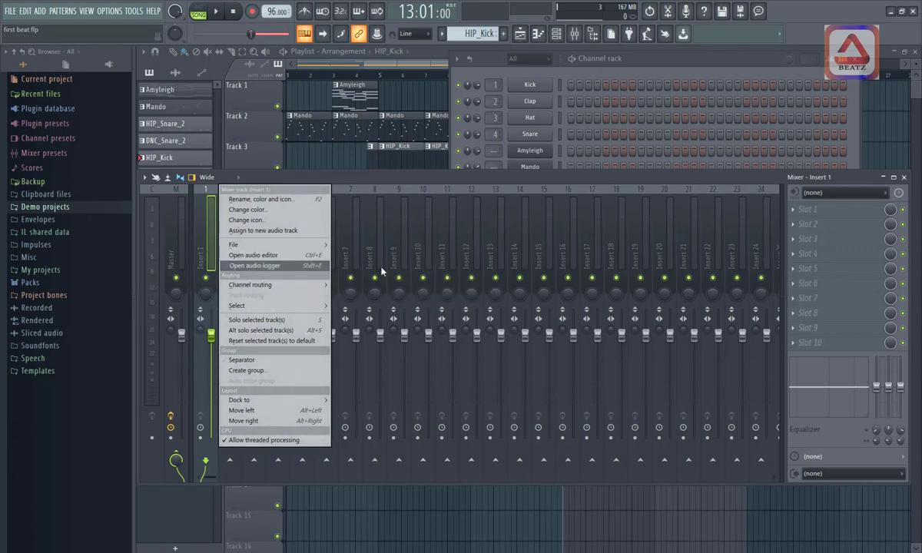
mouse_move(242, 246)
mouse_move(292, 284)
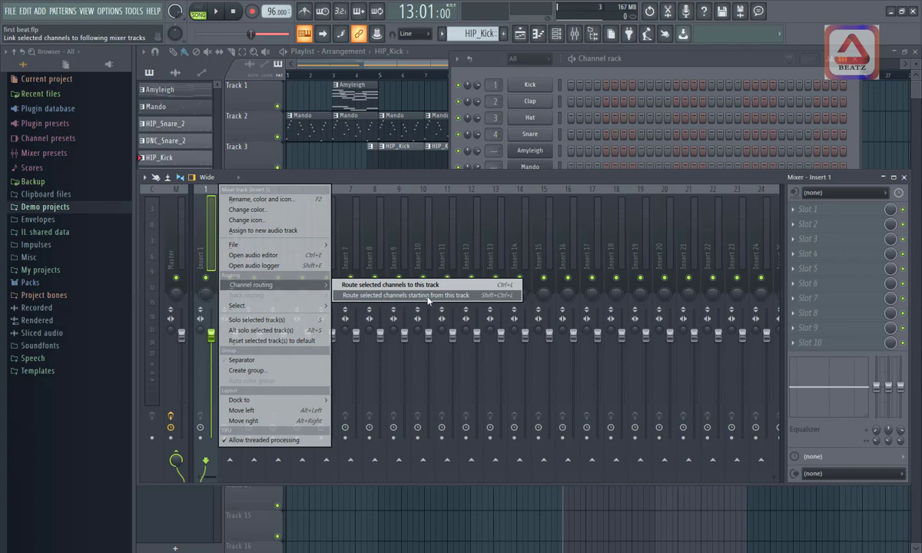
click(428, 296)
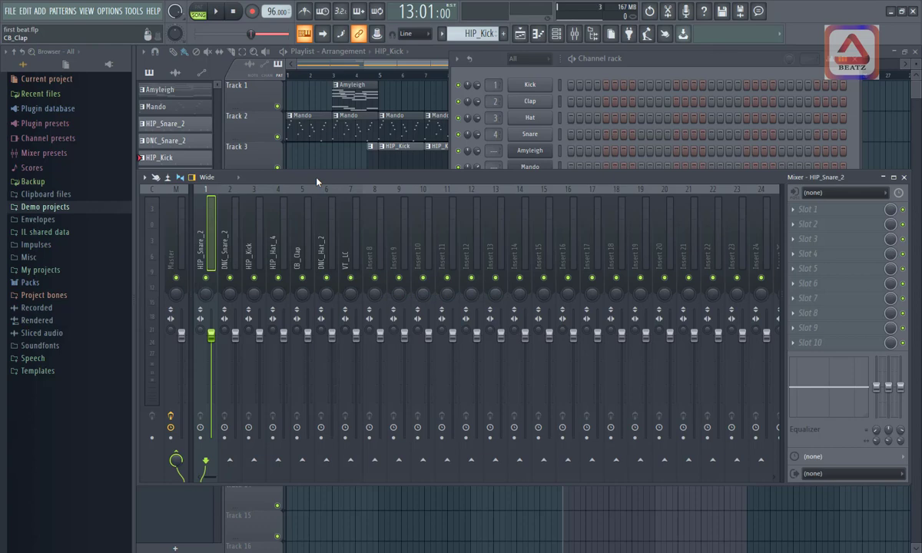
key(space)
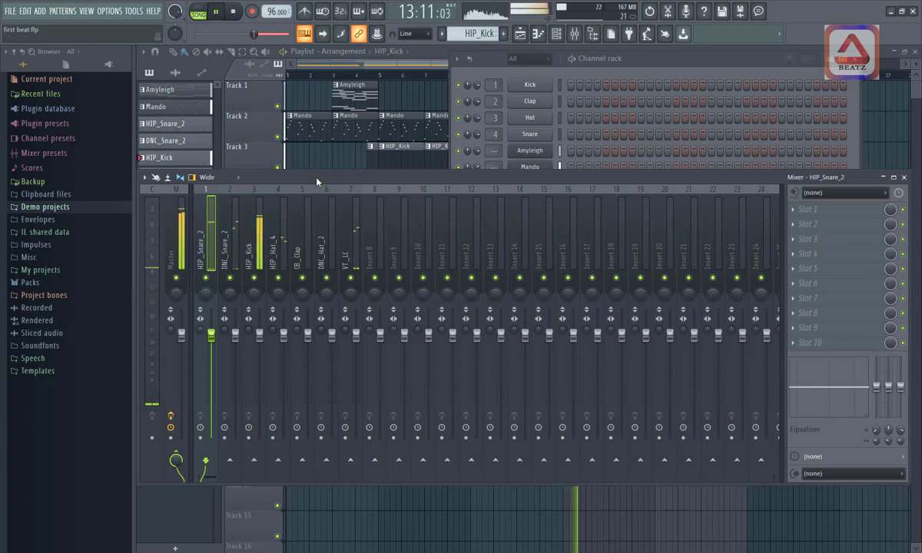
key(space)
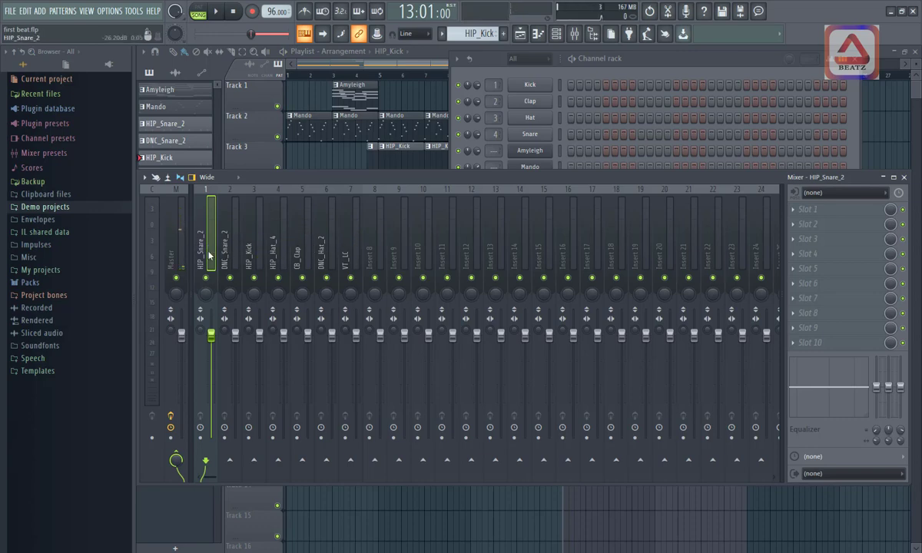
click(651, 60)
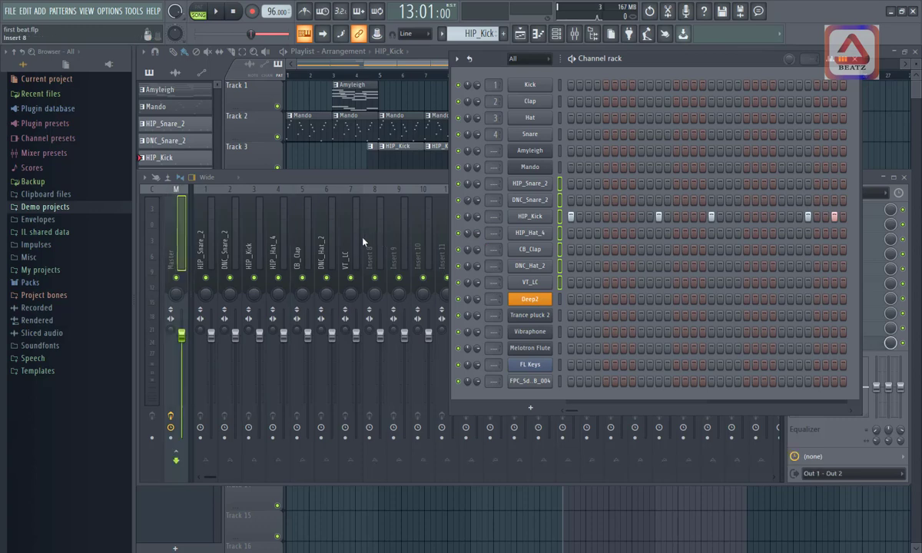
double_click(493, 298)
right_click(209, 239)
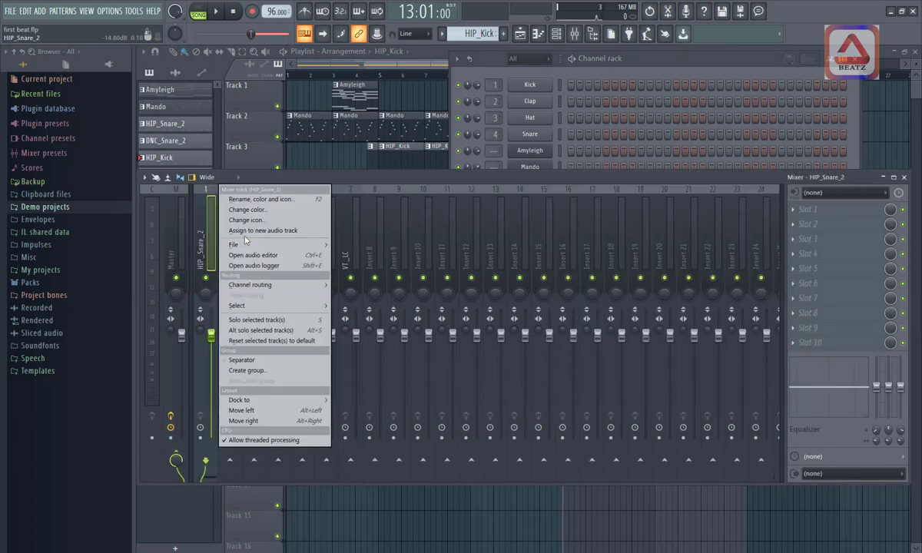
click(215, 234)
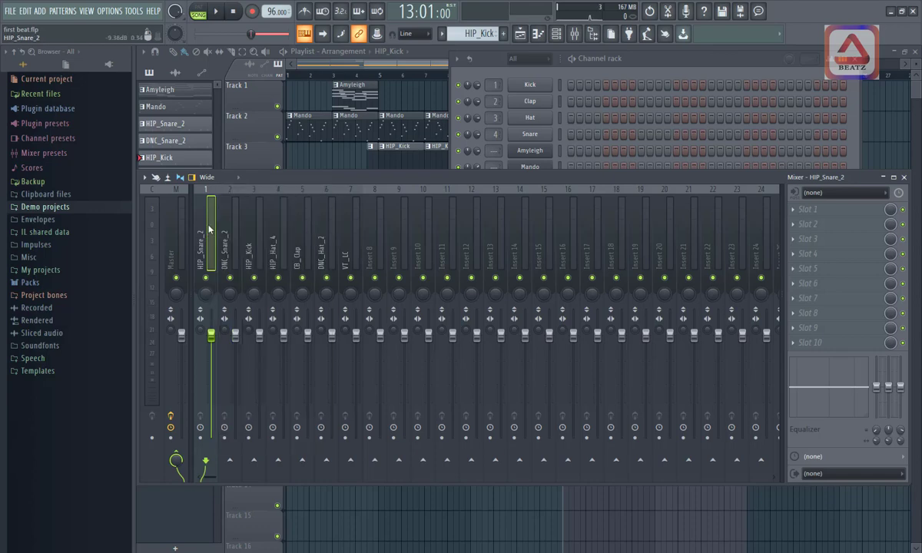
- Reset mixer tracks 1 through 8 to default
drag(209, 228, 366, 264)
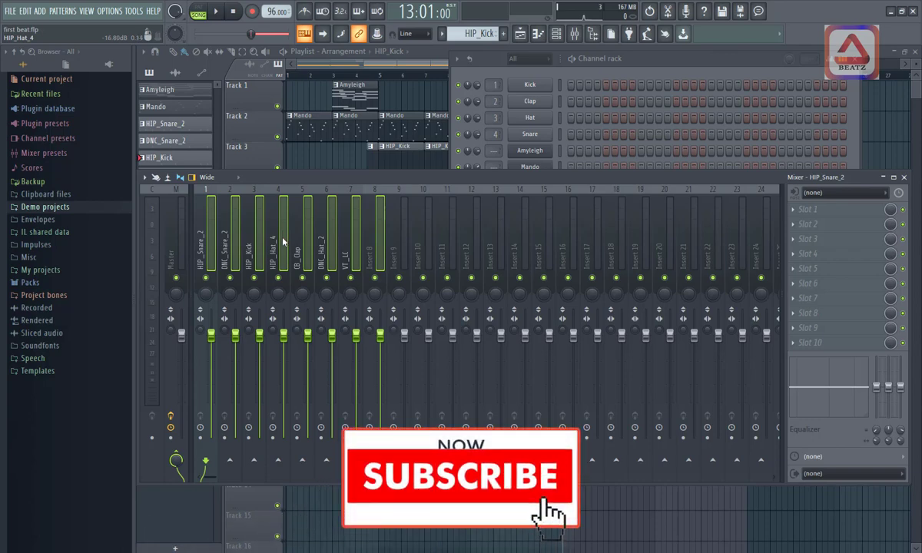
right_click(282, 242)
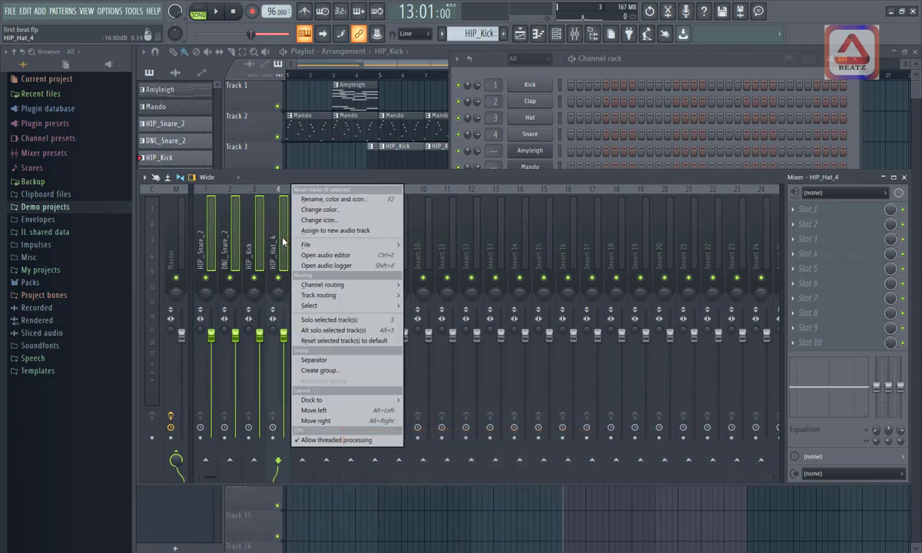
mouse_move(399, 247)
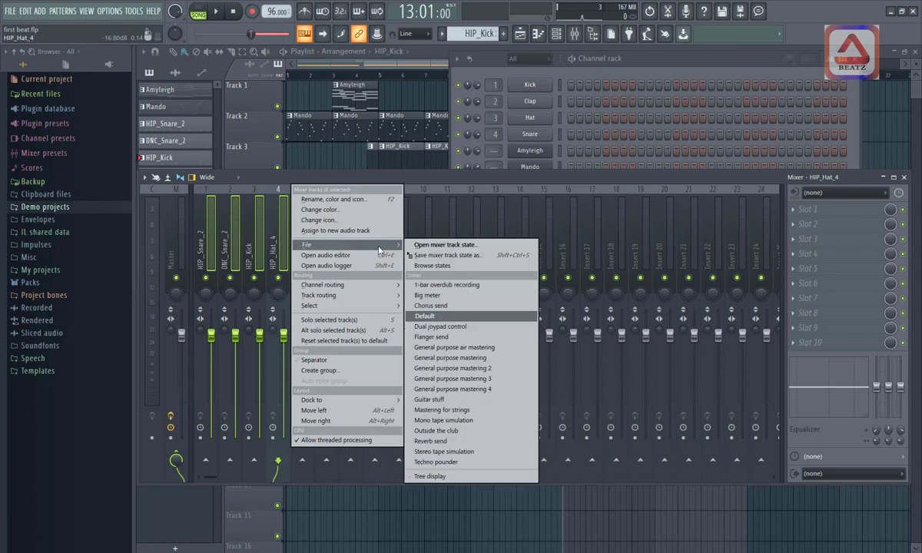
click(360, 344)
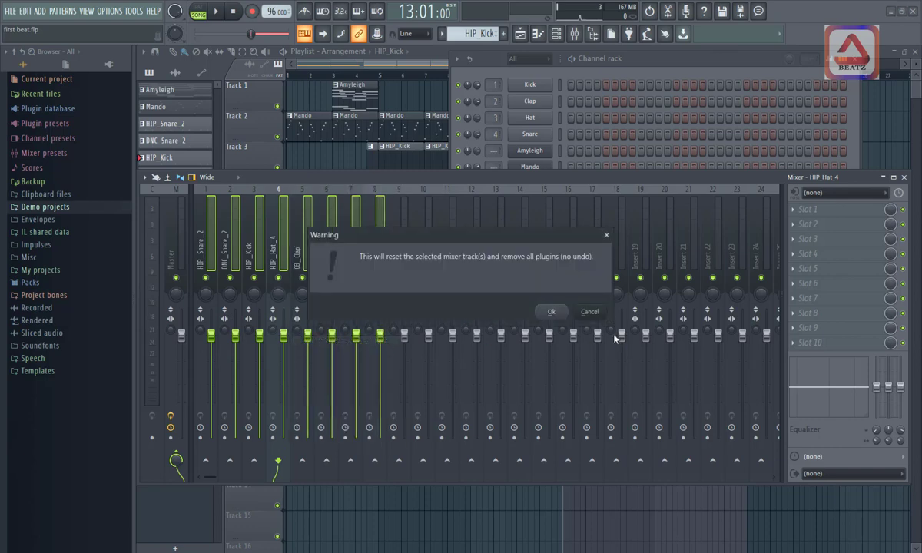
click(551, 311)
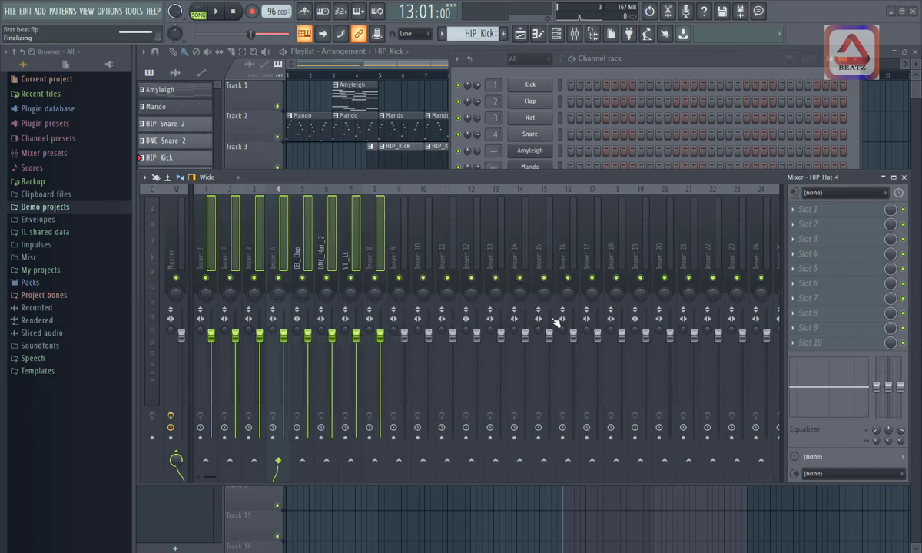
click(378, 244)
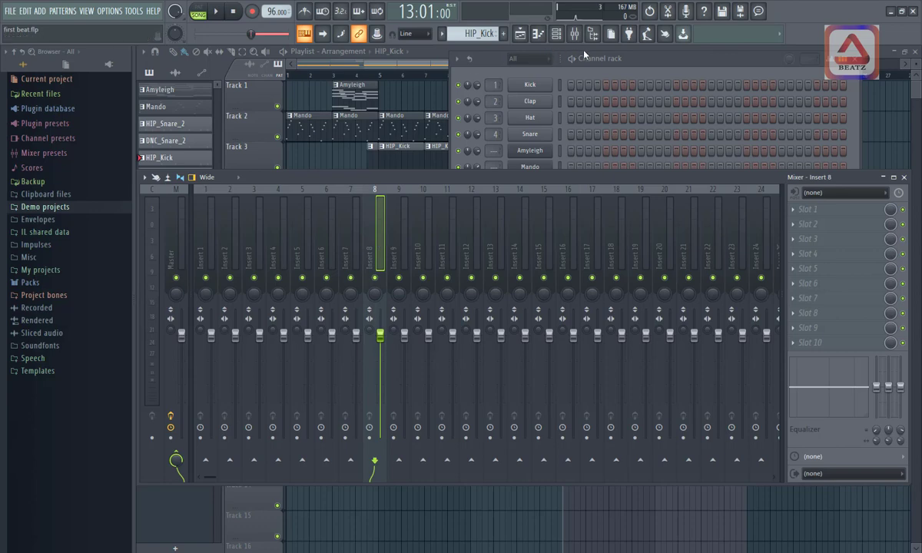
- Select the unused channels with the macro and delete them from the channel rack
click(643, 60)
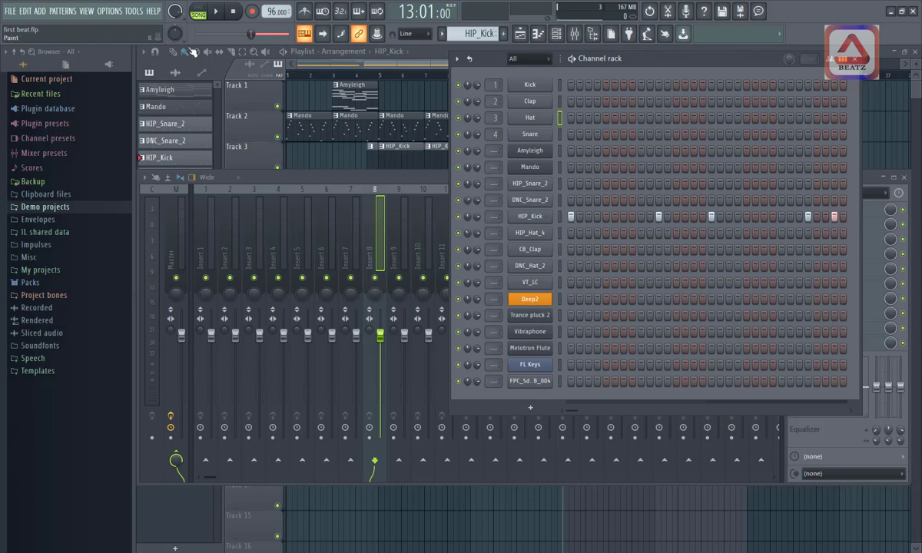
click(132, 12)
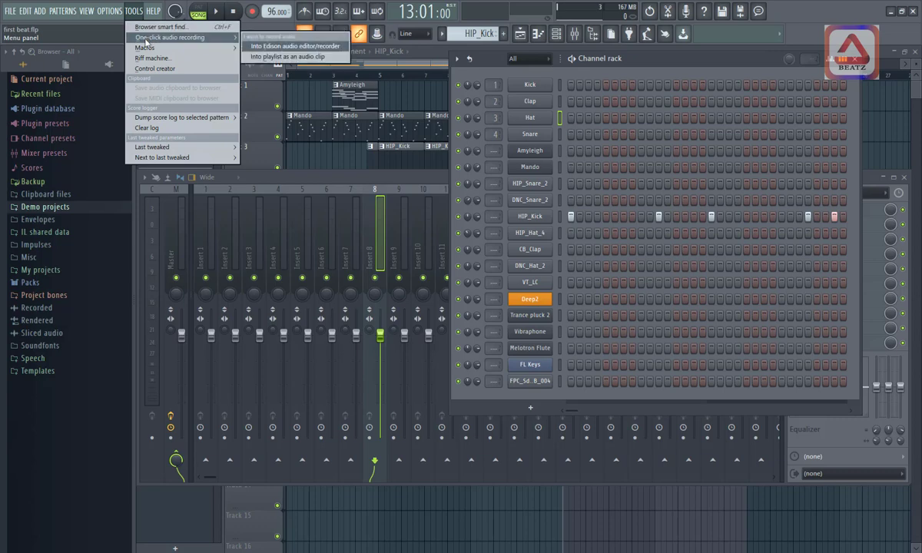
mouse_move(148, 54)
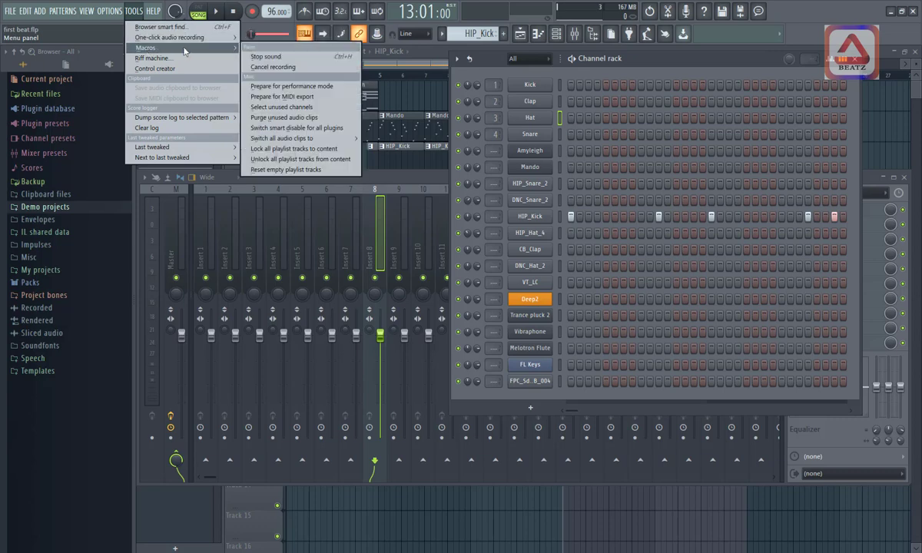
click(281, 108)
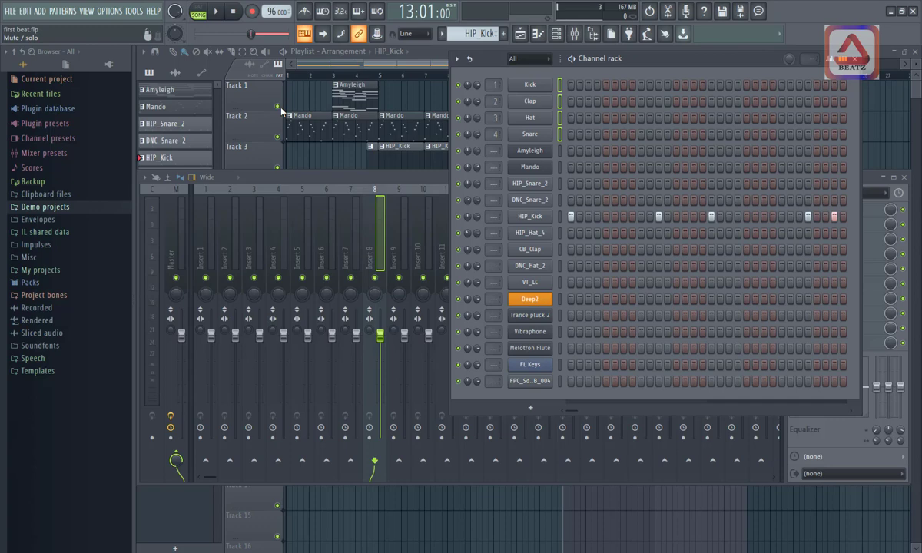
click(457, 59)
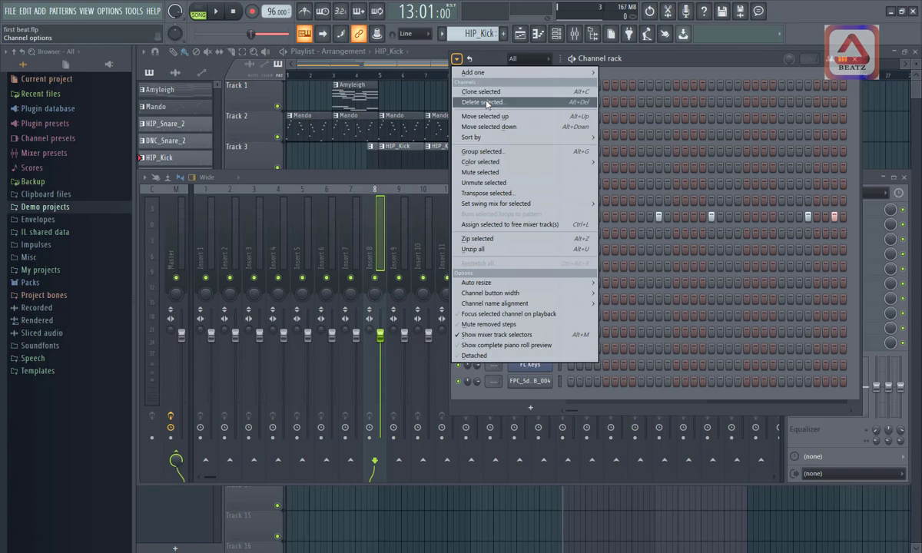
click(483, 102)
click(520, 319)
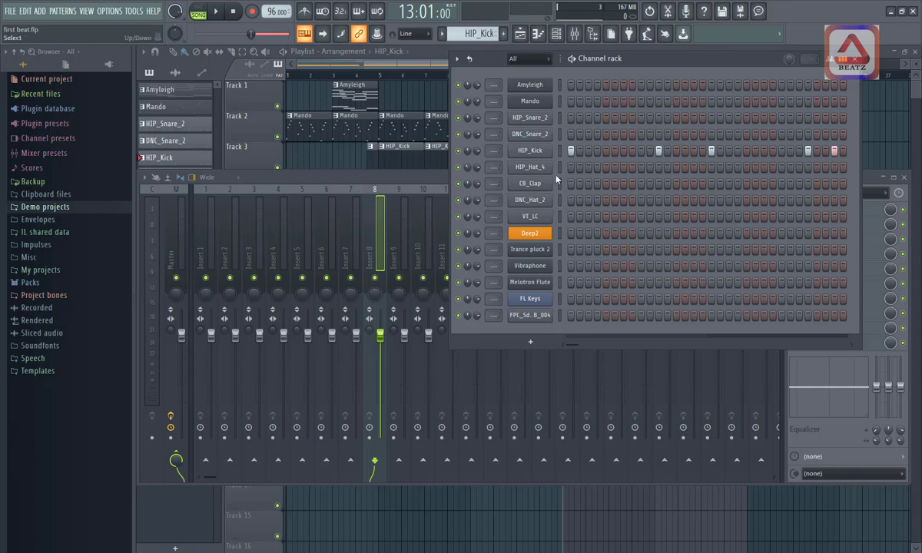
- Select all channels from Amyleigh to FPC_SdSt_B_004 and route them to consecutive mixer tracks starting from Insert 1
drag(561, 85, 566, 319)
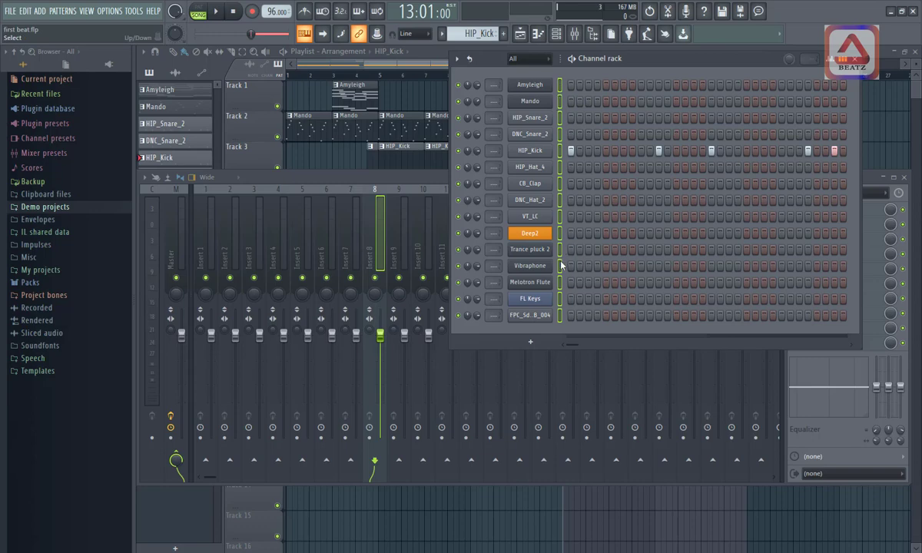
click(209, 228)
right_click(209, 229)
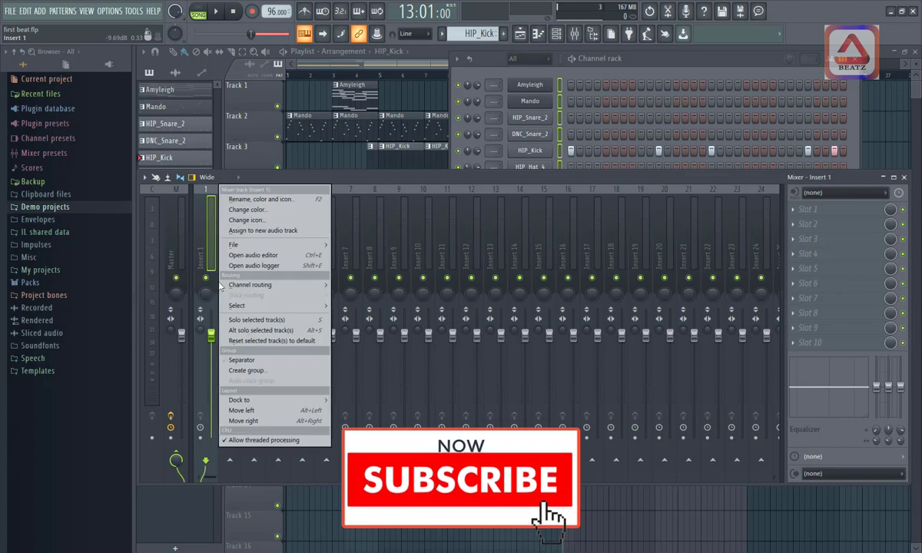
mouse_move(287, 288)
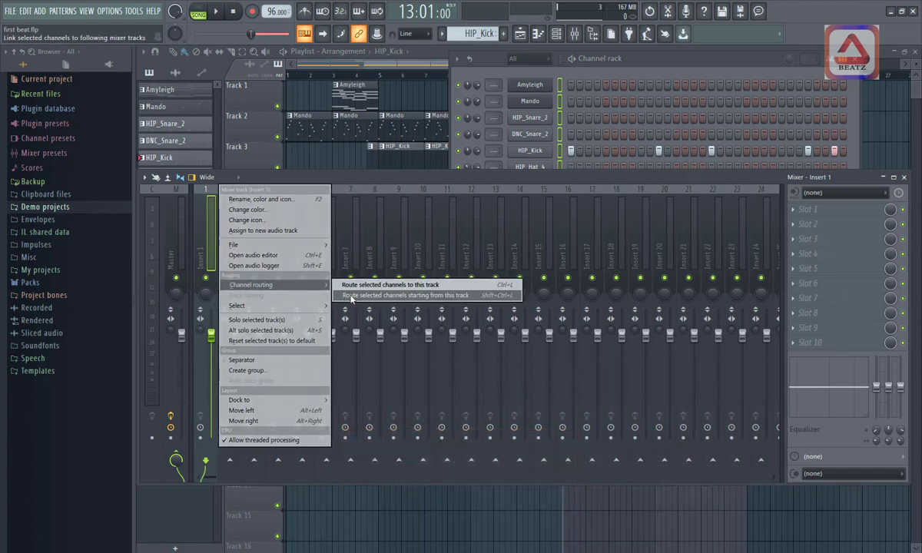
click(350, 296)
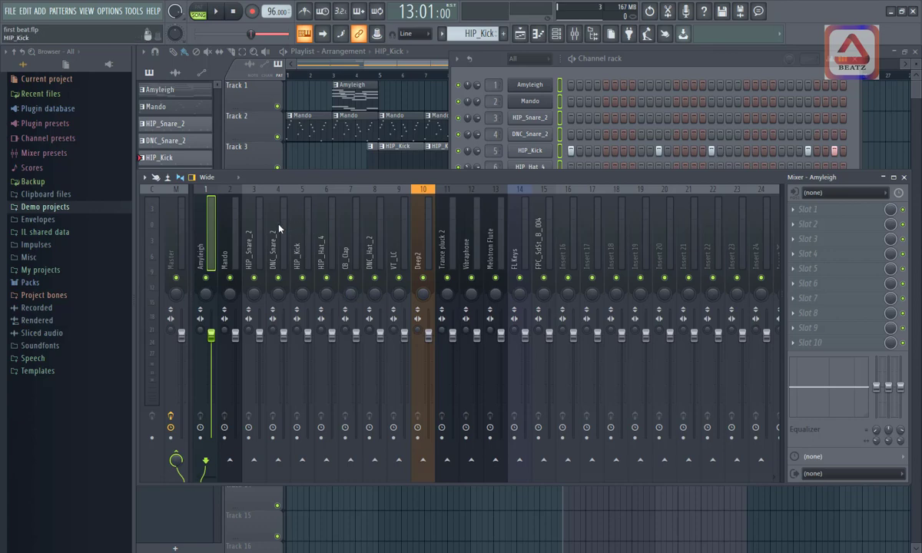
- Play the song briefly to check the mixer meters and solo the HIP_Snare_2 mixer track
click(254, 238)
key(space)
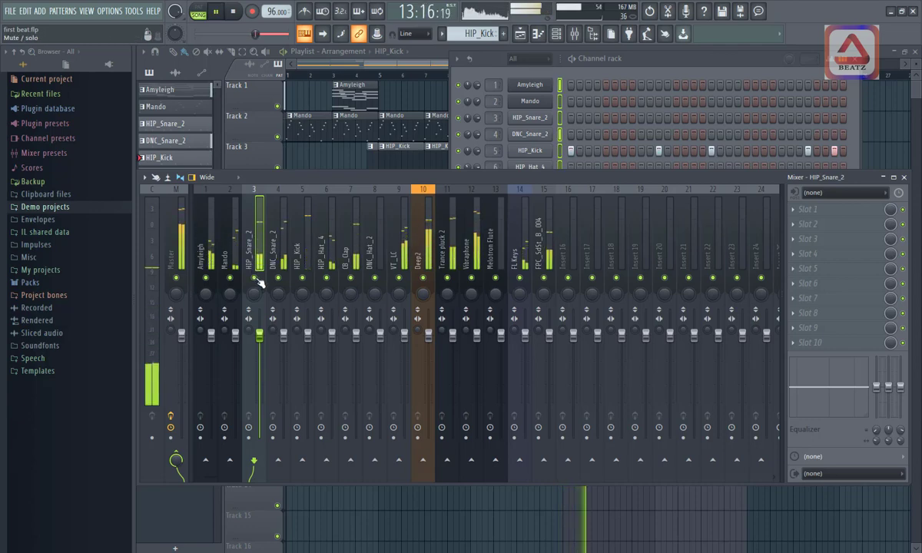
key(space)
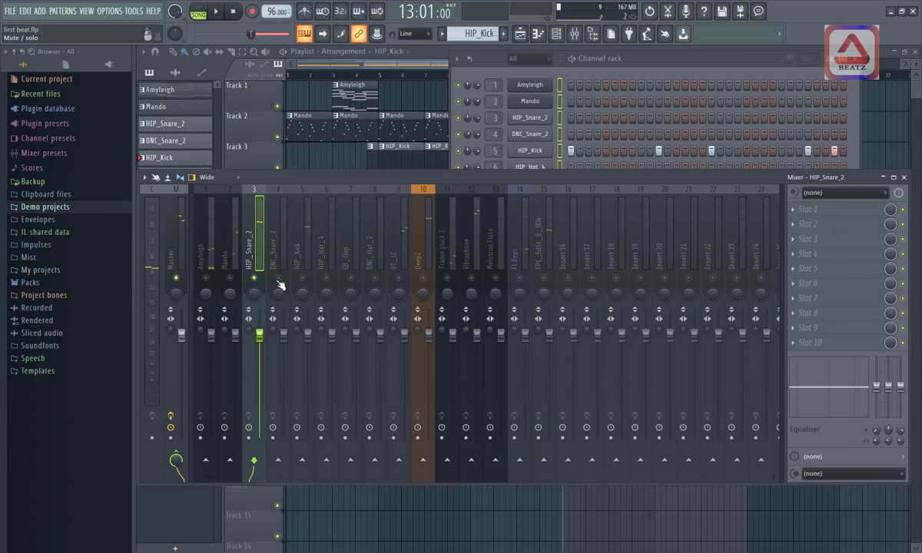
- Unmute the mixer tracks DNC_Snare_2 through VT_LC, and also FPC_SdSt_B_004 while the song plays
click(278, 279)
click(302, 279)
click(327, 279)
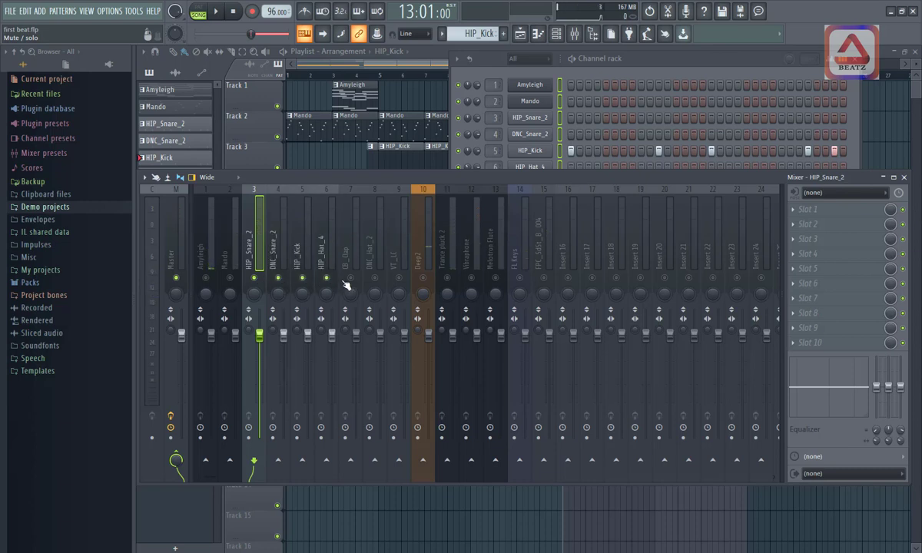
click(350, 279)
click(374, 279)
click(398, 278)
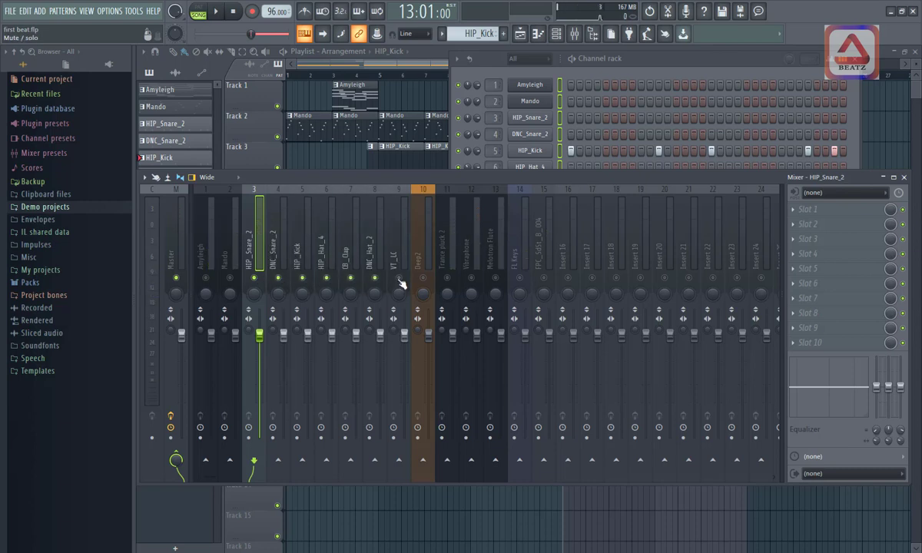
key(space)
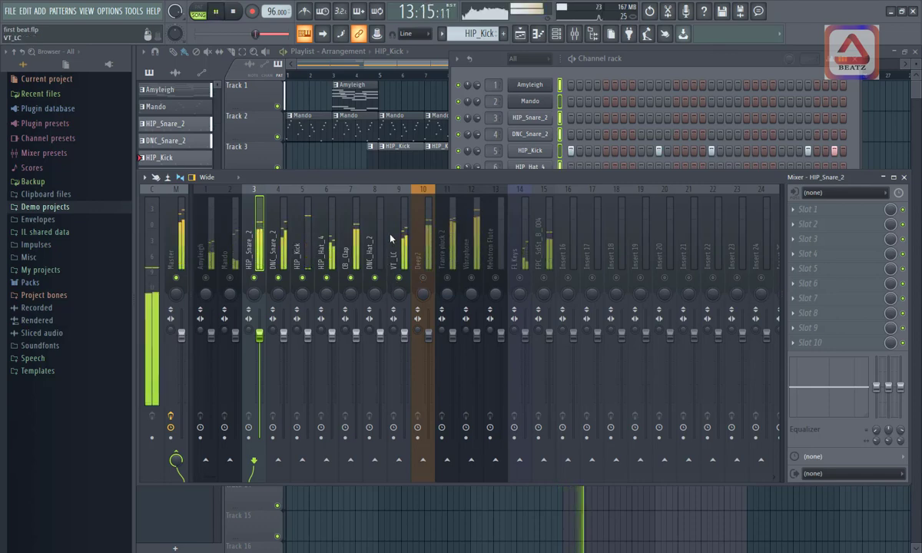
click(544, 278)
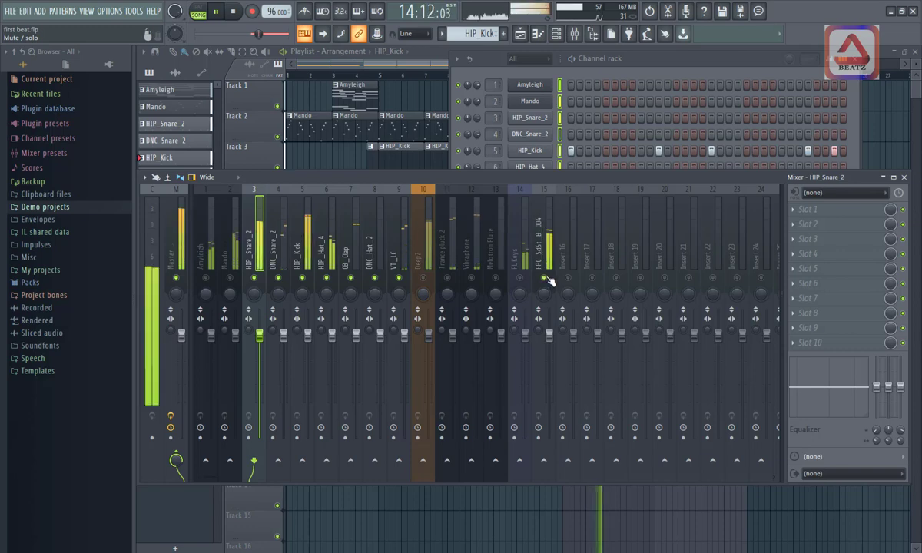
- Move the FPC_SdSt_B_004 mixer track to position 10 beside VT_LC, briefly audition the neighbouring tracks and stop playback
click(549, 248)
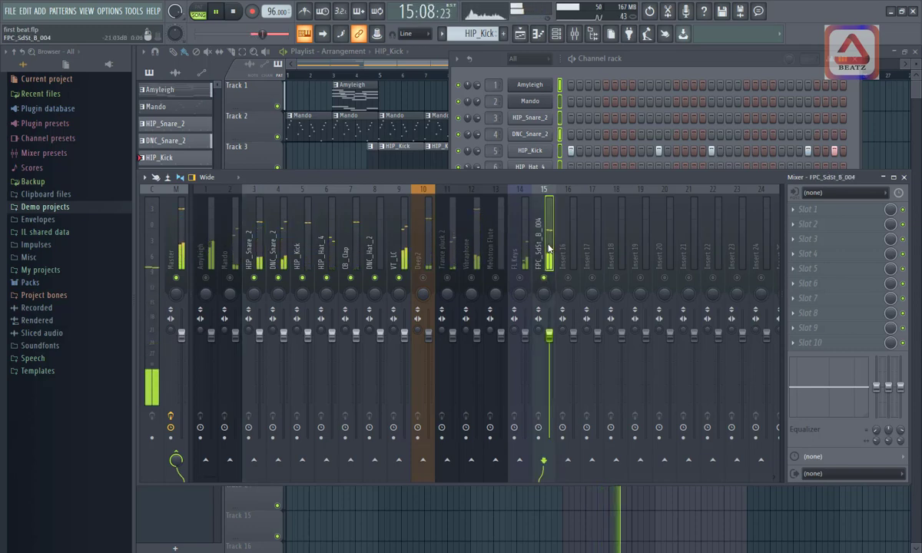
key(alt+Left)
key(alt+Left)
key(alt+Left)
key(alt+Left)
key(alt+Left)
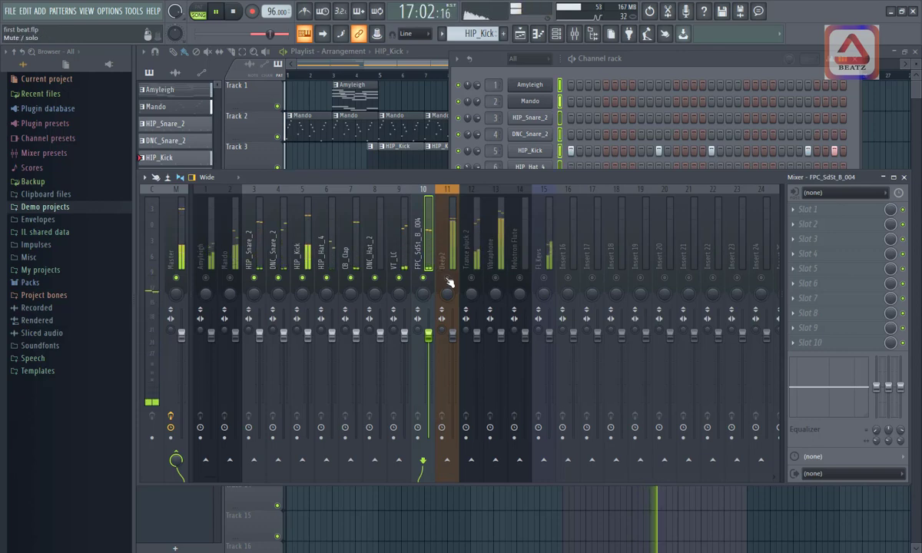
click(447, 278)
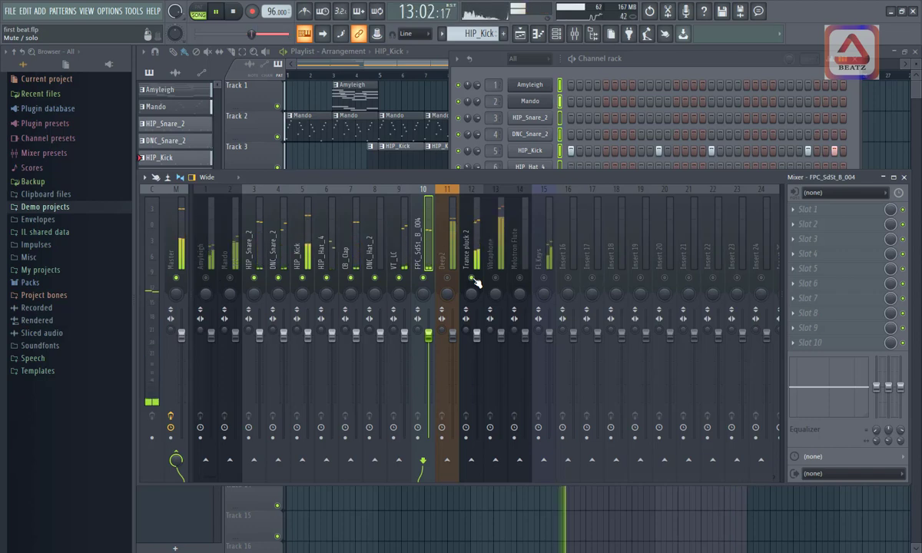
key(space)
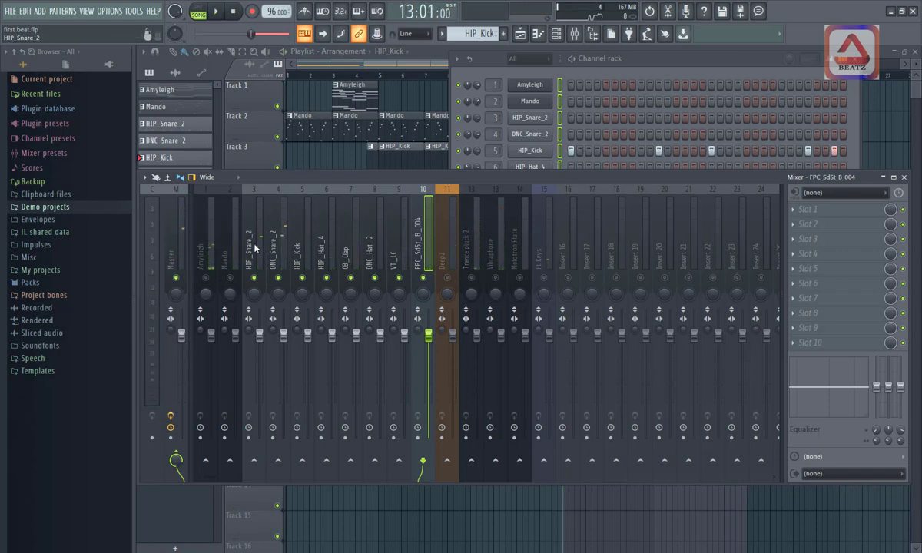
- Select the drum mixer tracks from HIP_Snare_2 to FPC_SdSt_B_004 and route them to Insert 17 only
drag(257, 247, 417, 274)
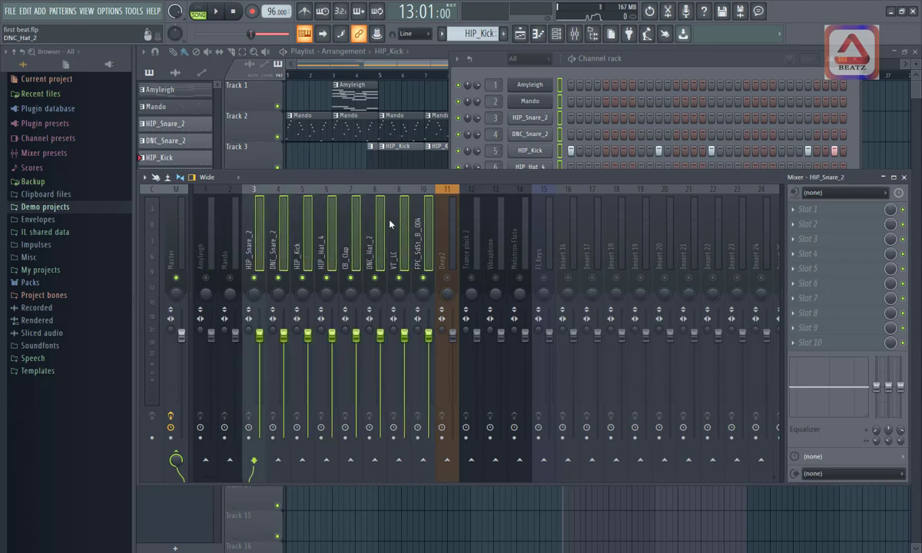
right_click(641, 463)
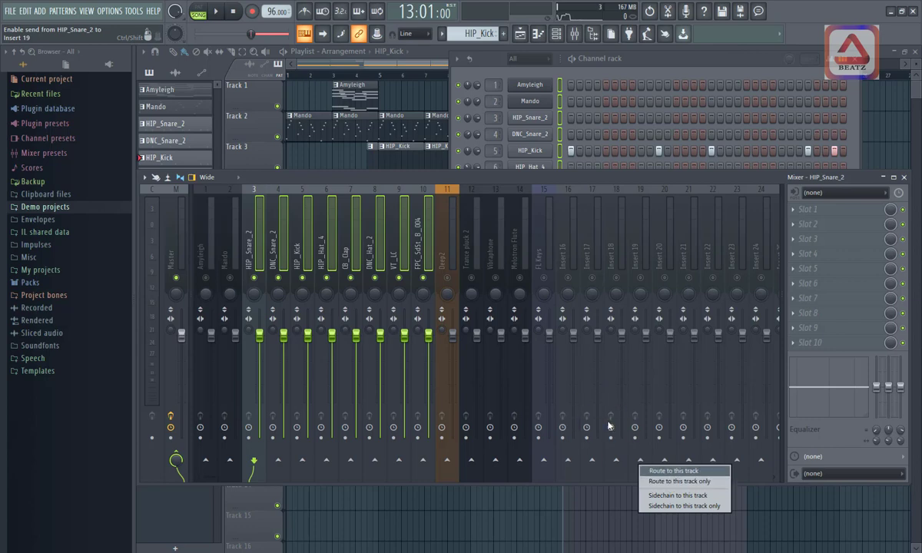
click(594, 462)
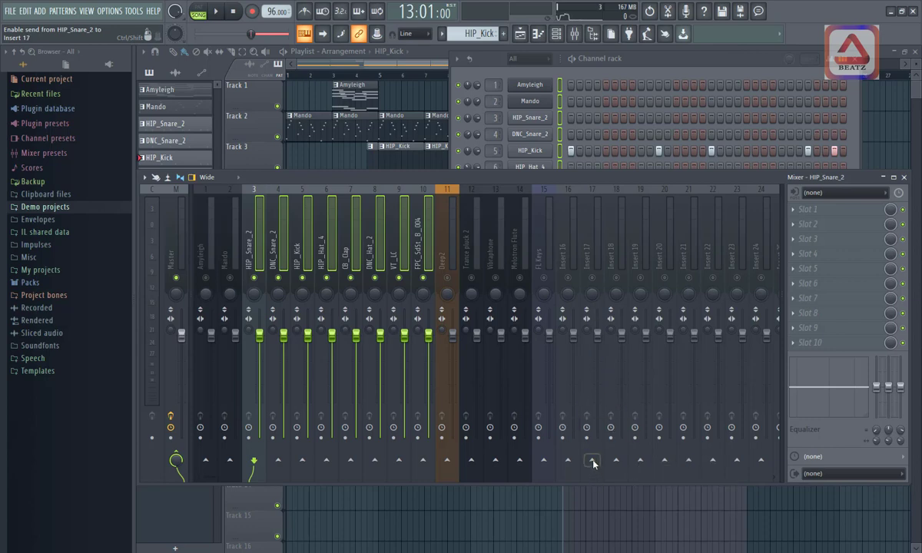
right_click(594, 462)
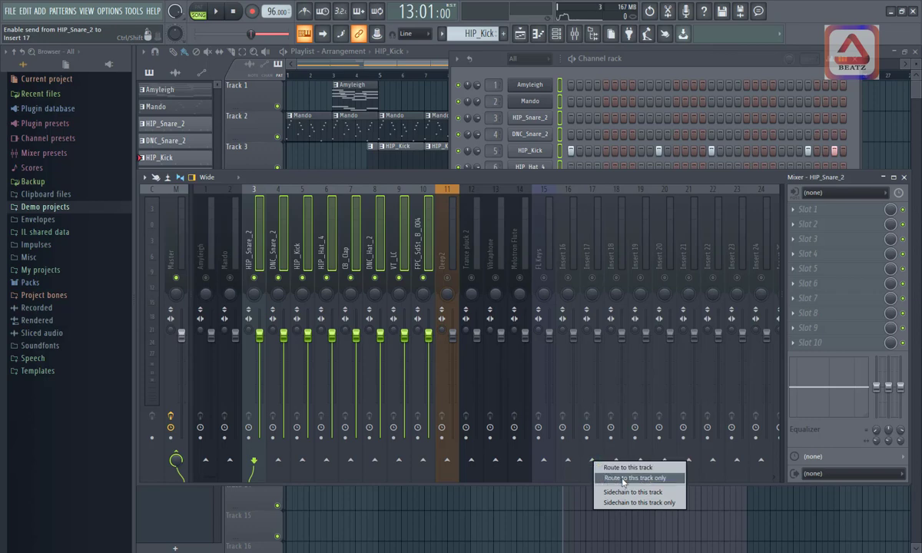
click(624, 479)
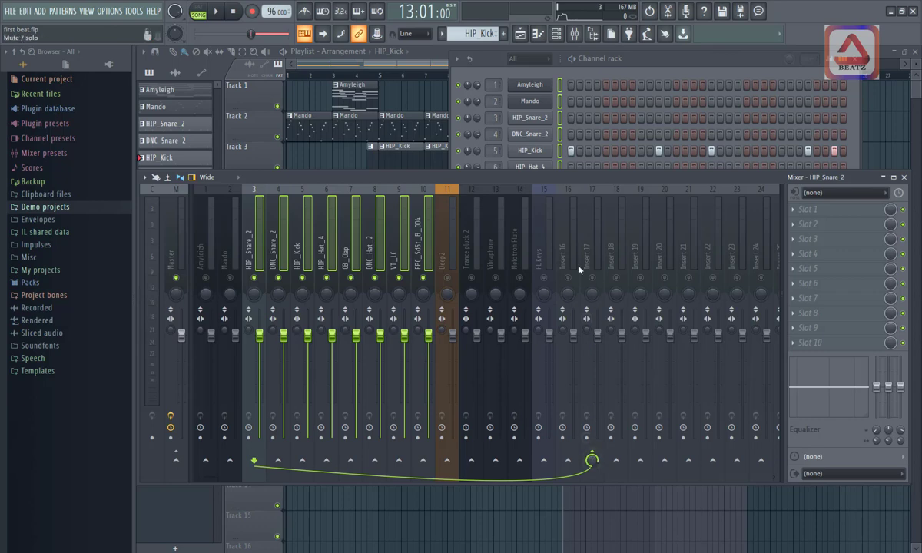
click(418, 245)
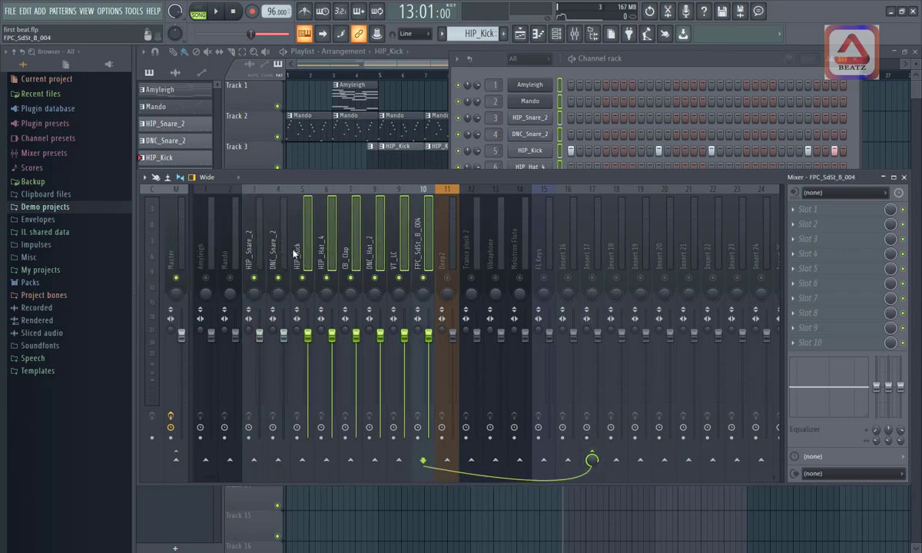
- Rename the Insert 17 mixer track to drums and unmute it
click(594, 237)
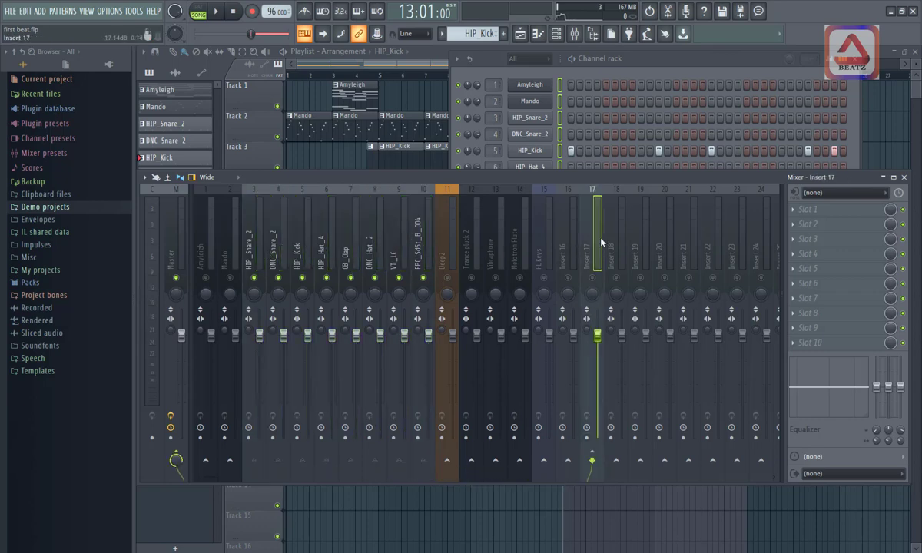
right_click(594, 238)
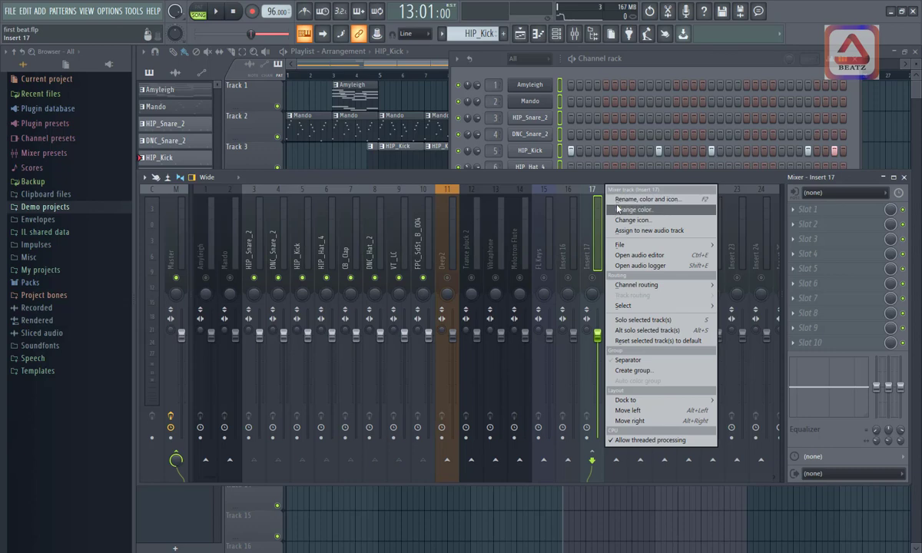
click(618, 201)
text(d)
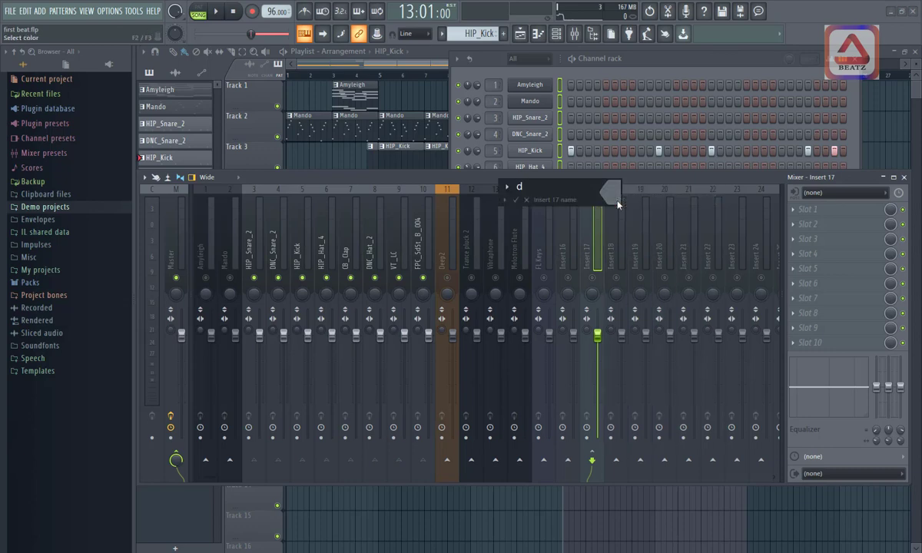
text(rums)
key(Return)
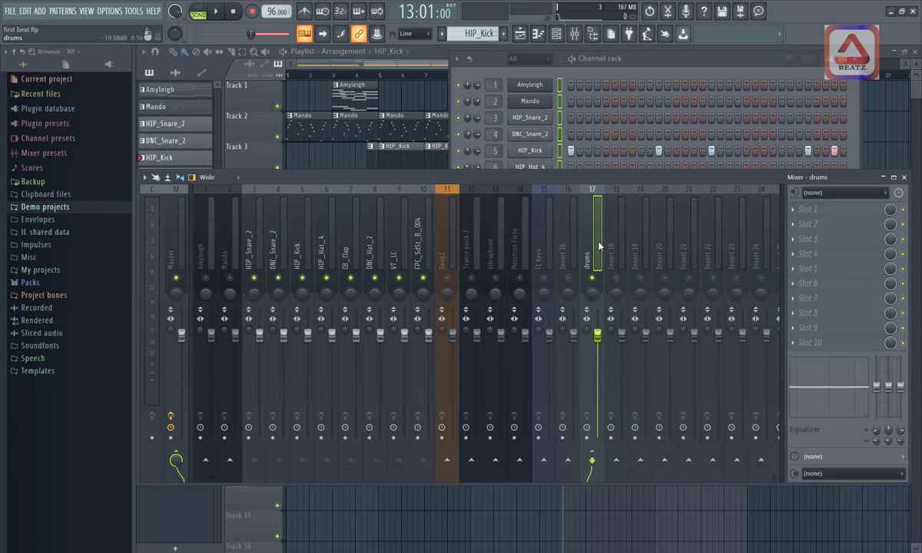
- Play the song briefly to check the drums bus meter on mixer track 17, and stop playback
key(space)
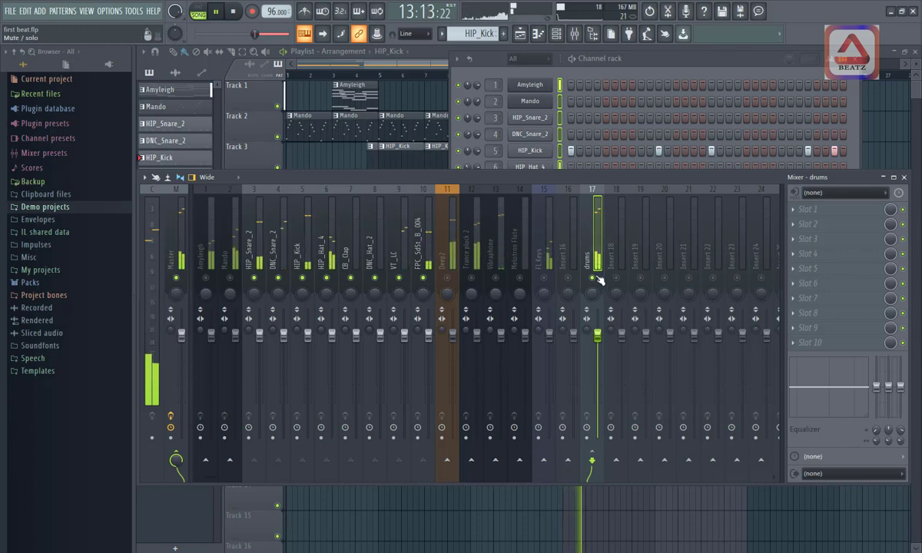
key(space)
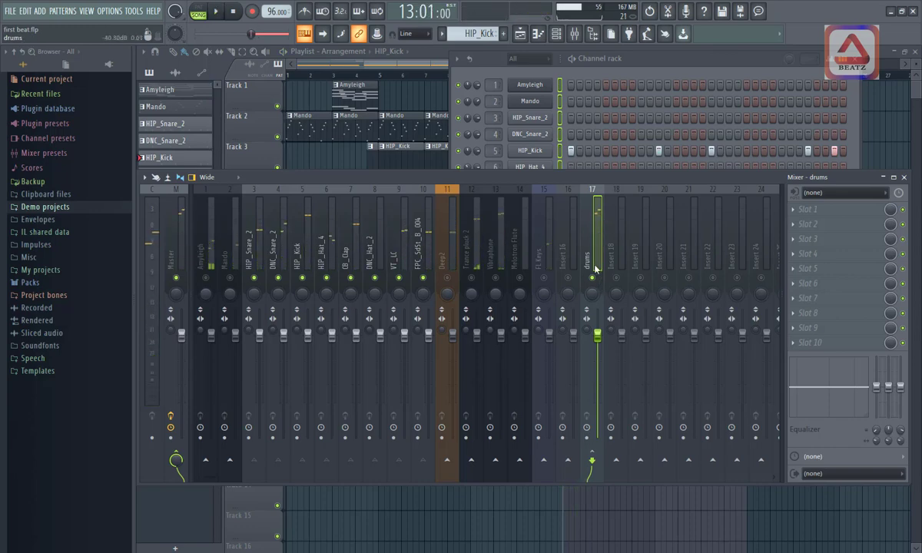